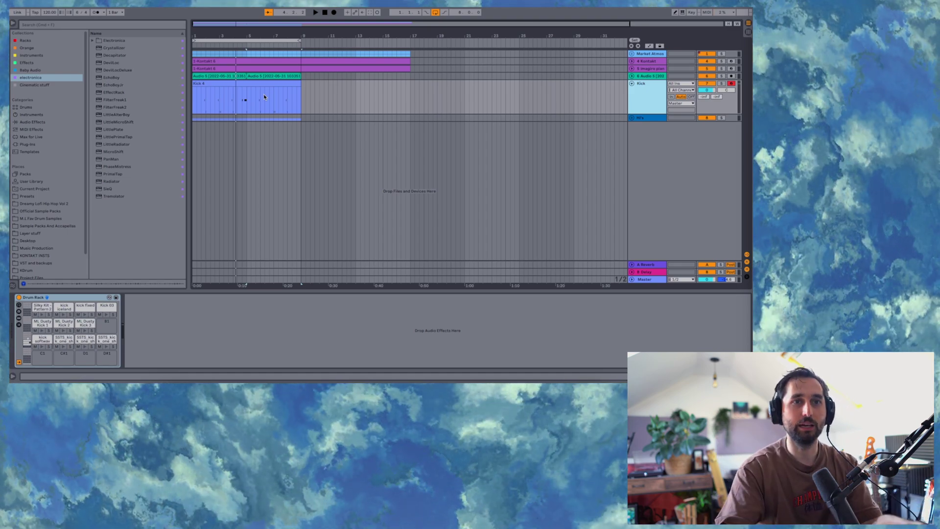
Play the arrangement and solo the Kontakt, piano and Kick tracks and the one below Kick one at a time to audition each.
left_click(721, 62)
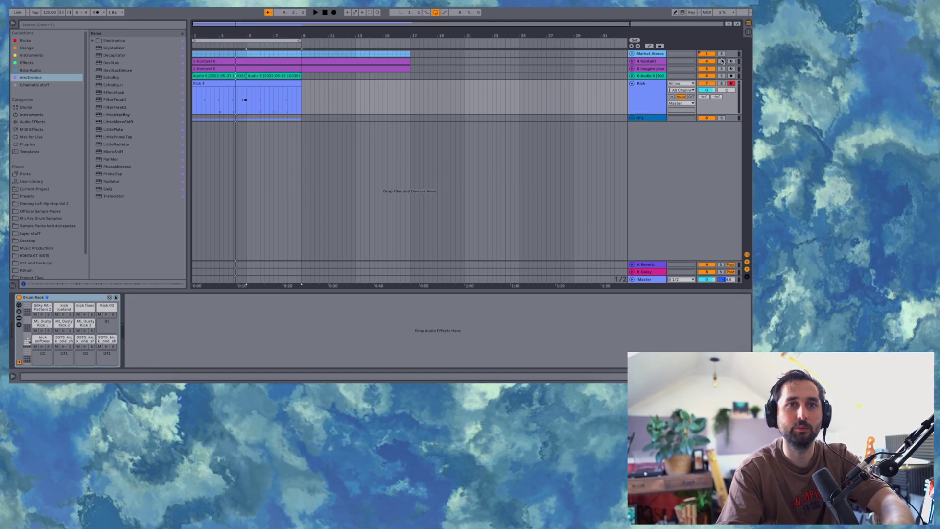
key("space")
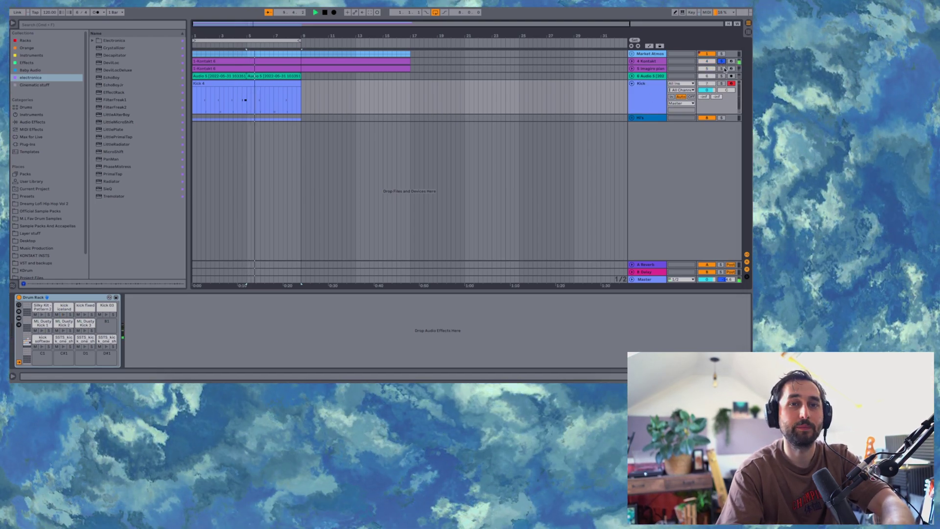
left_click(722, 69)
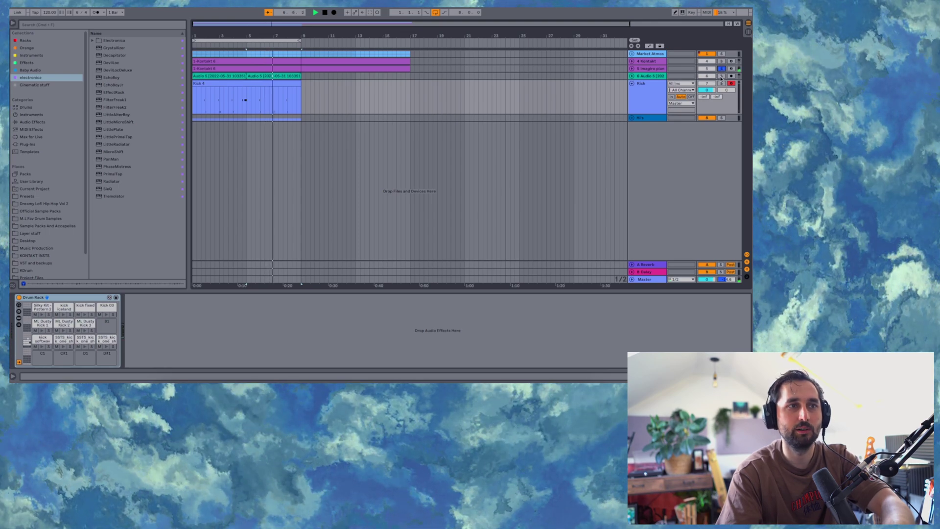
left_click(722, 83)
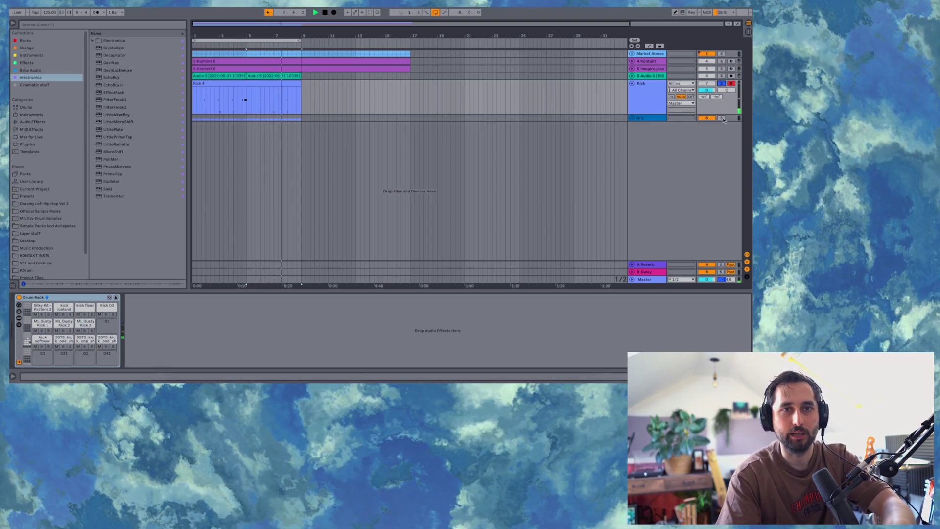
left_click(722, 118)
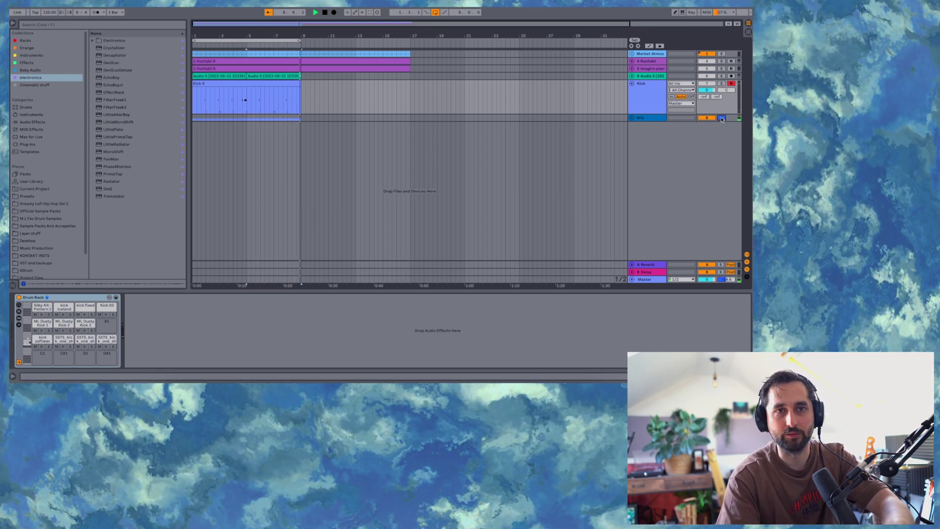
left_click(722, 118)
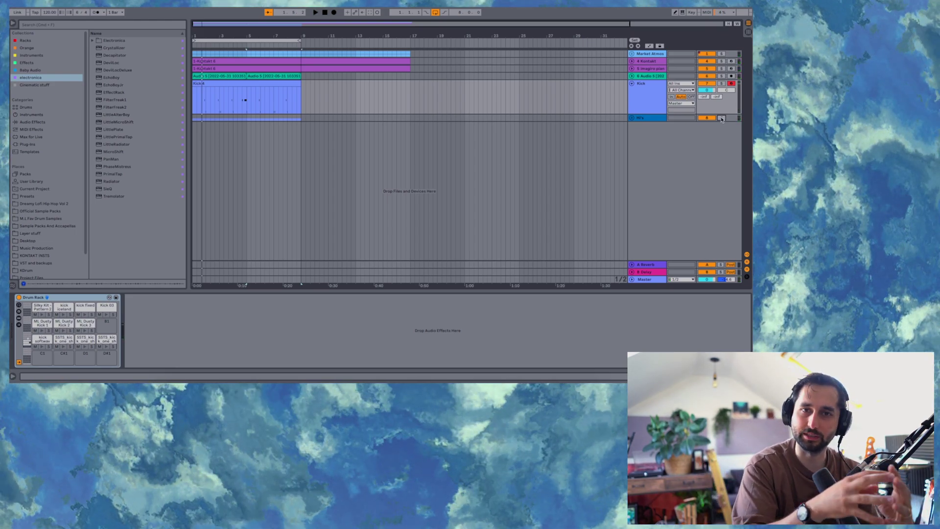
Show the loops saved in the Orange collection in the browser.
left_click(25, 56)
left_click(55, 49)
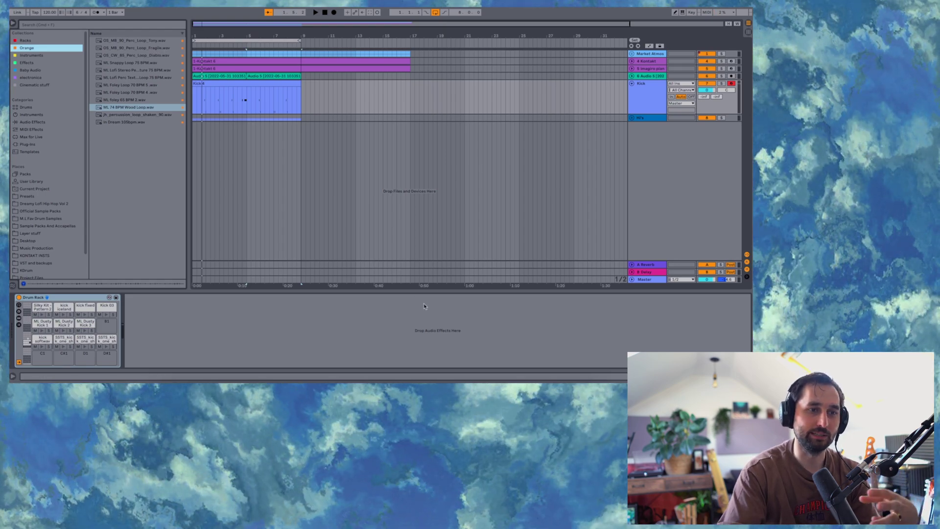
Switch to Splice, preview AU_DT90_foley_loop_hacks and efrt_foley_loop_knock_120 from the foley loop results, and return to Ableton Live.
left_click(436, 382)
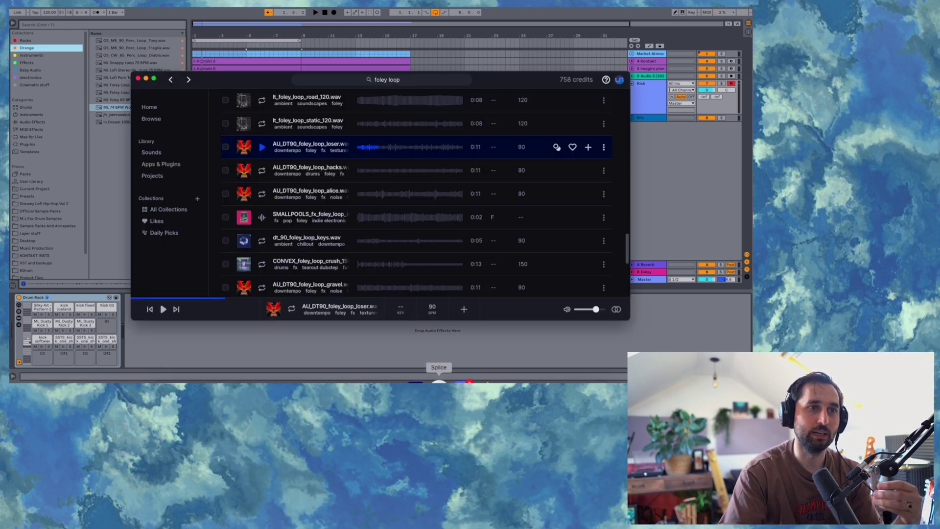
scroll(387, 173, "down", 1)
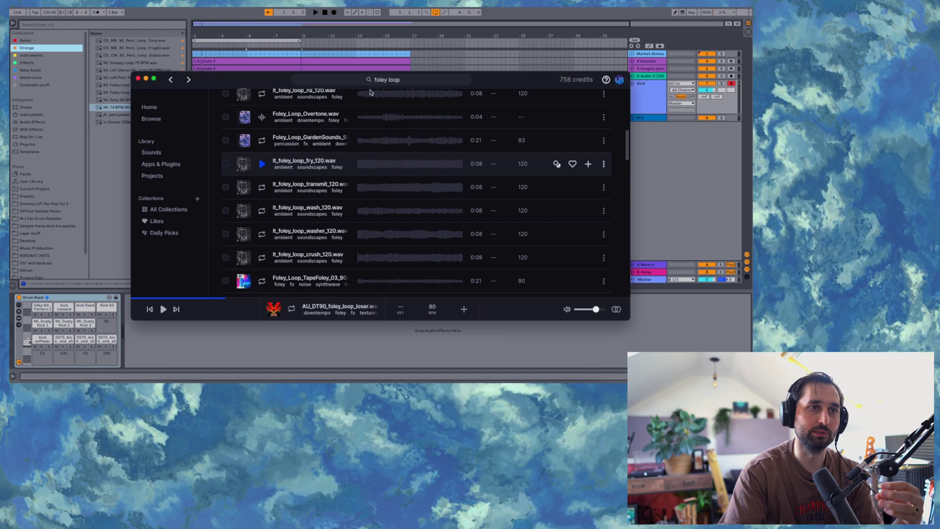
scroll(387, 173, "down", 5)
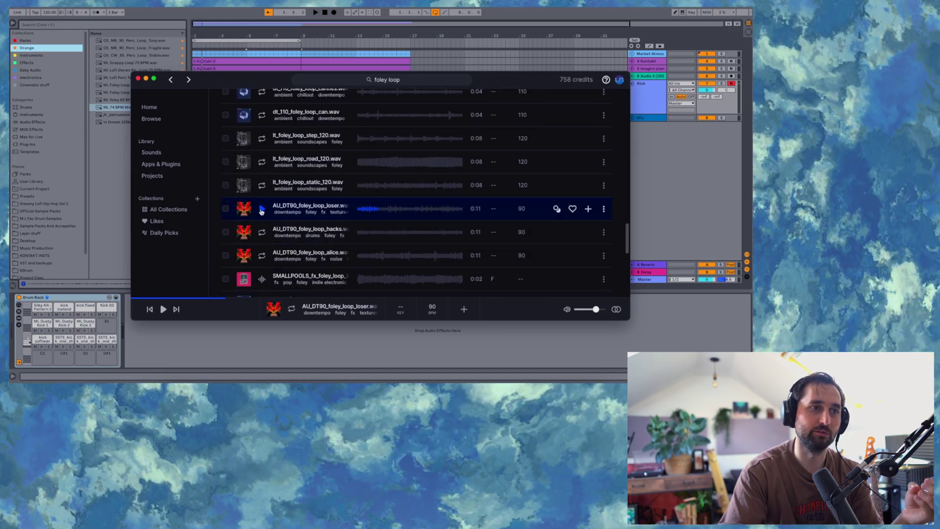
left_click(262, 233)
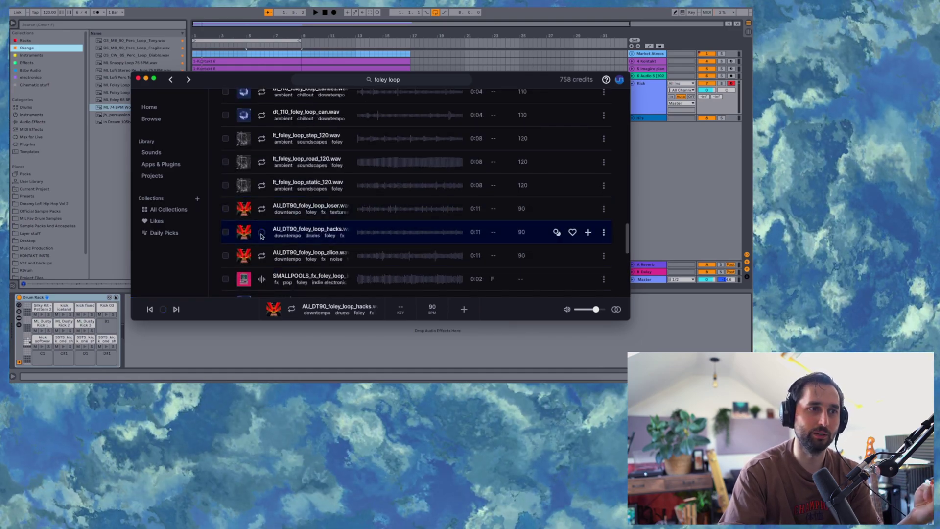
scroll(261, 254, "down", 5)
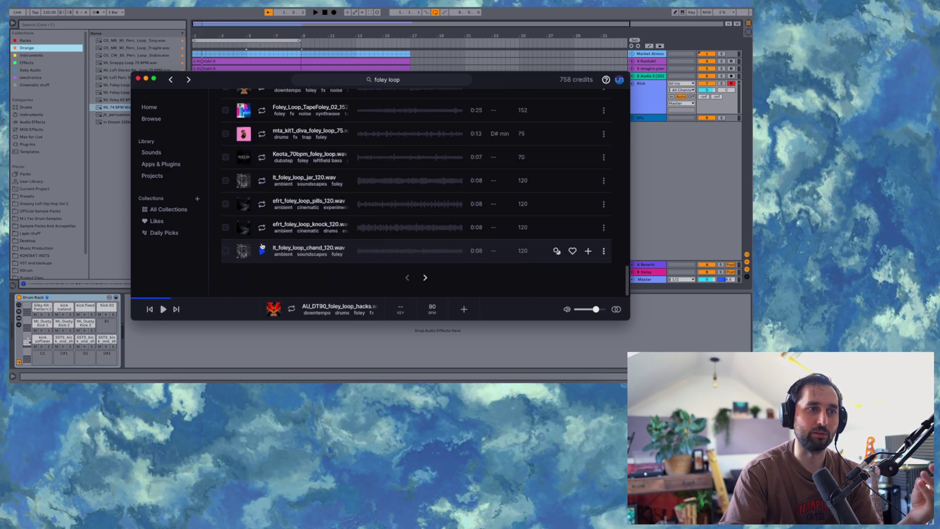
left_click(262, 228)
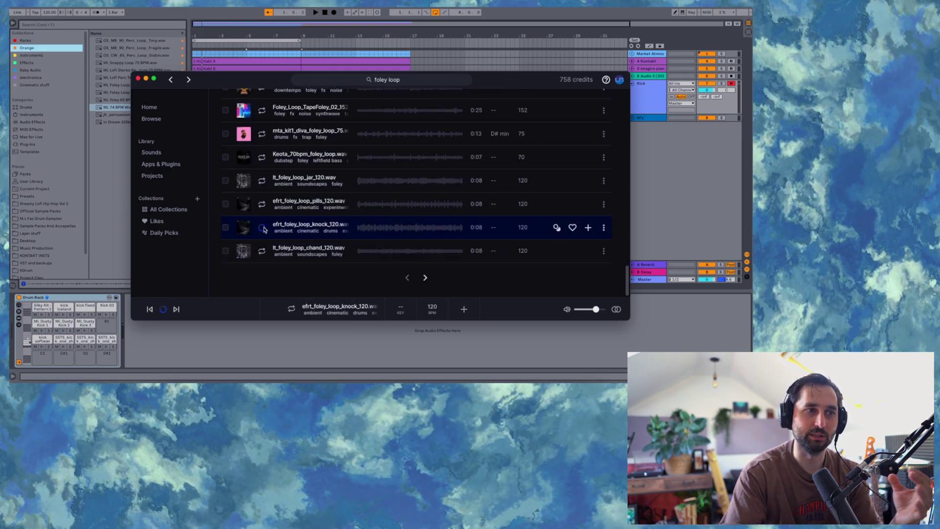
left_click(414, 344)
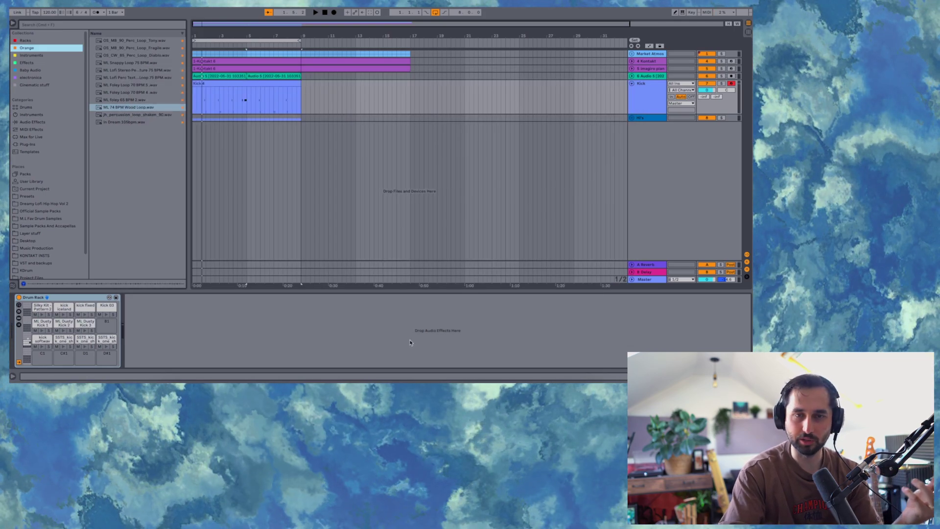
Put OS_MB_90_Perc_Loop_Fragile.wav and the OS_CW_85 Diablo perc loop on a new audio track and audition them.
left_click(222, 118)
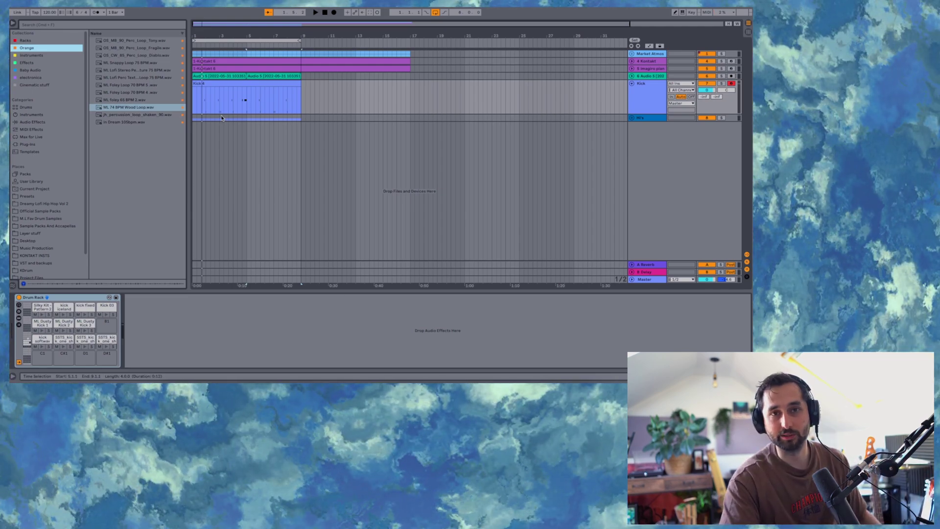
left_click(160, 64)
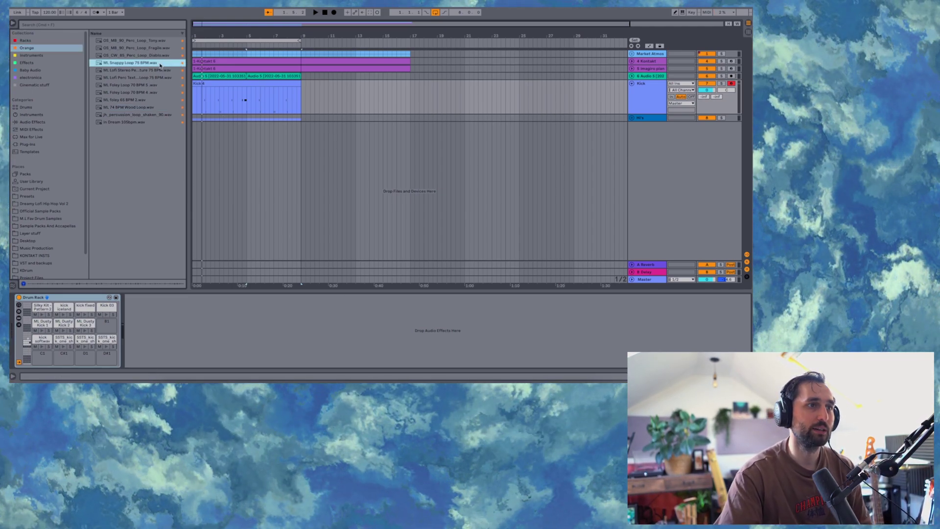
left_click_drag(137, 48, 226, 125)
key("space")
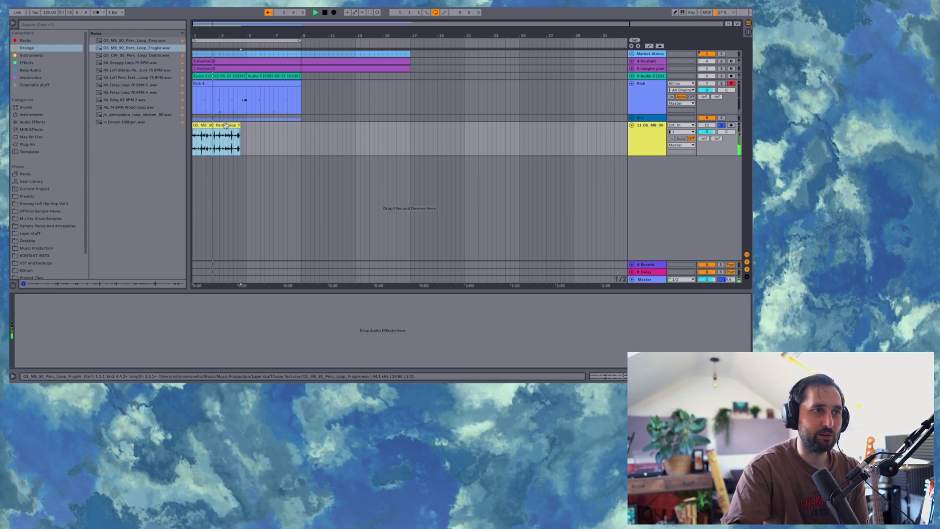
left_click(148, 56)
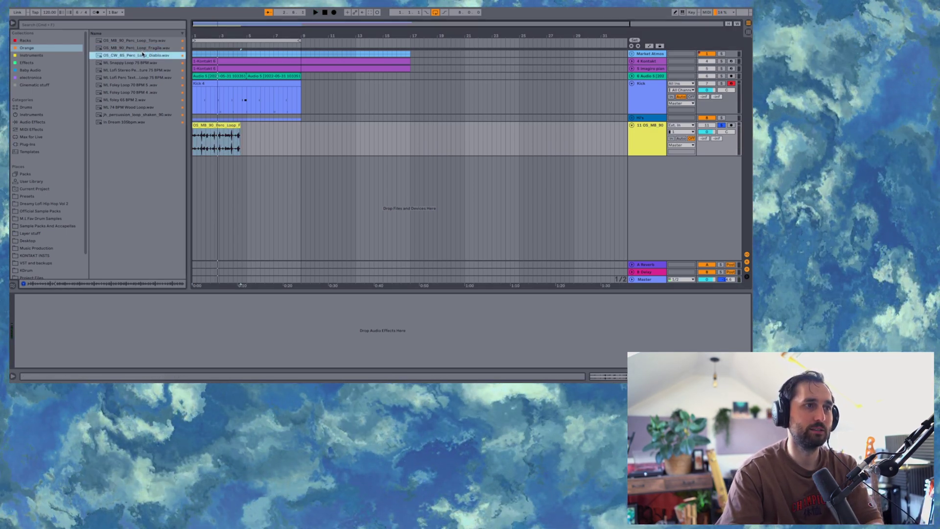
left_click_drag(143, 54, 276, 125)
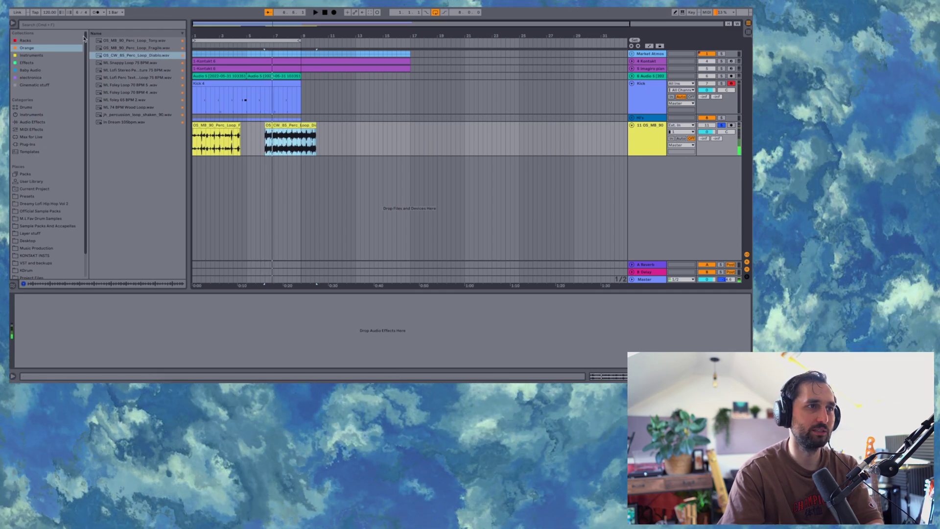
Search the Effects collection for brusfri and load the Brusfri noise reducer onto the new percussion loop track.
left_click(84, 26)
type("brus")
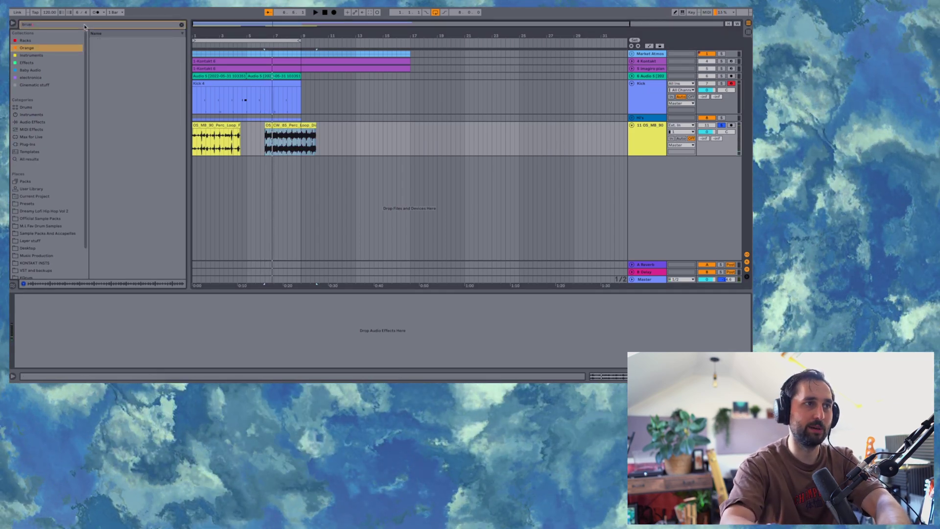
type("h")
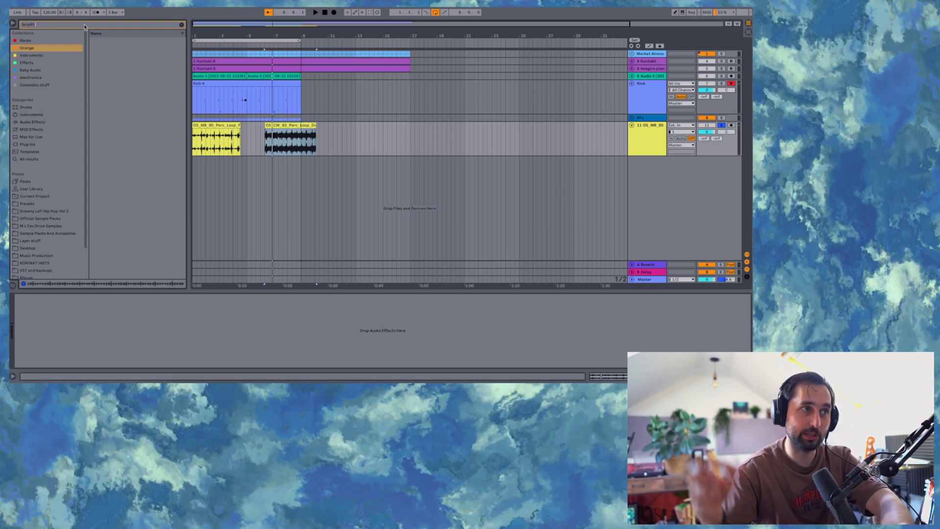
left_click(49, 66)
left_click_drag(105, 43, 640, 143)
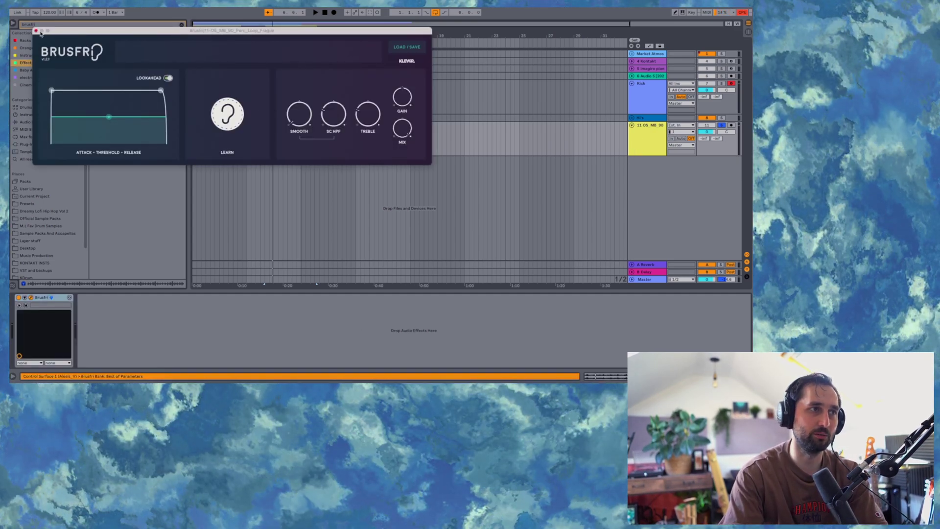
key("super+alt+p")
Play the Fragile loop and let Brusfri learn its background noise, closing the plug-in window when done.
left_click(226, 124)
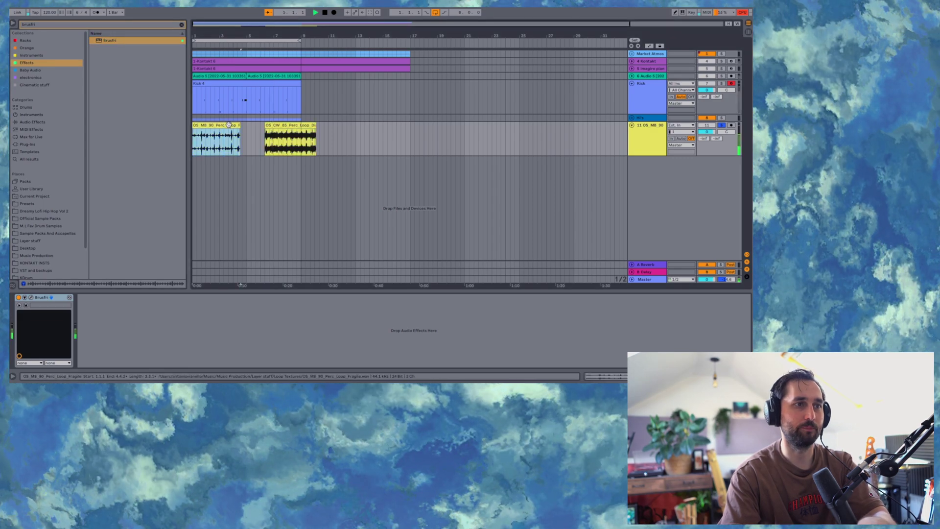
key("space")
left_click(32, 297)
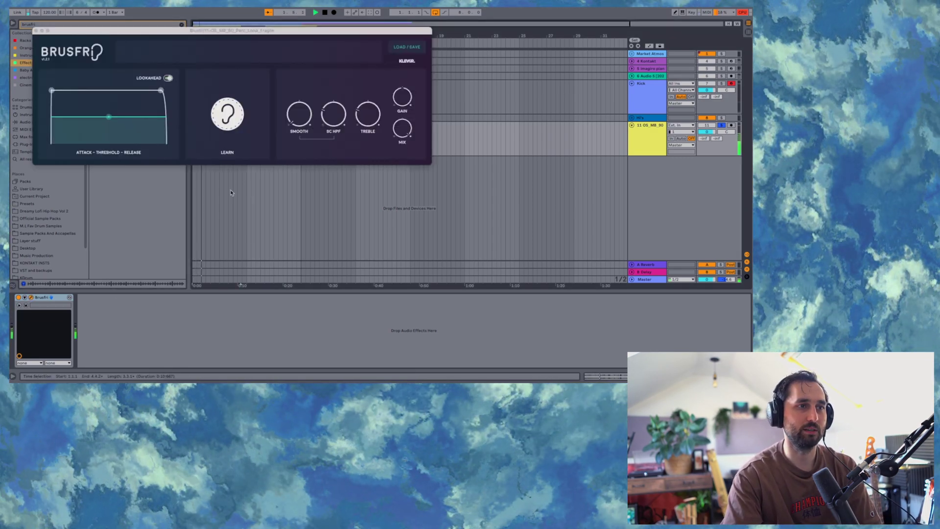
left_click_drag(234, 116, 234, 116)
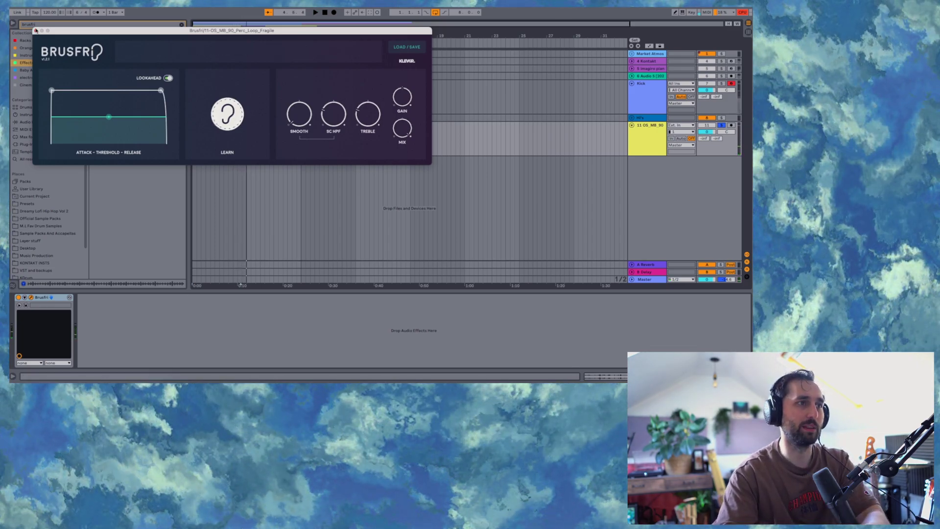
key("super+alt+p")
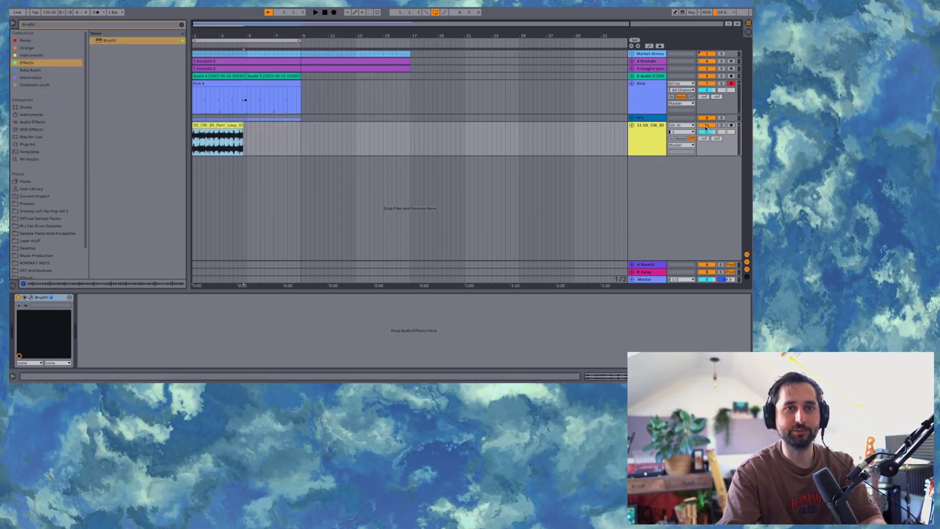
Solo and play the Diablo loop at the track's start, let Brusfri learn its noise, and close the plug-in window.
left_click(721, 125)
key("space")
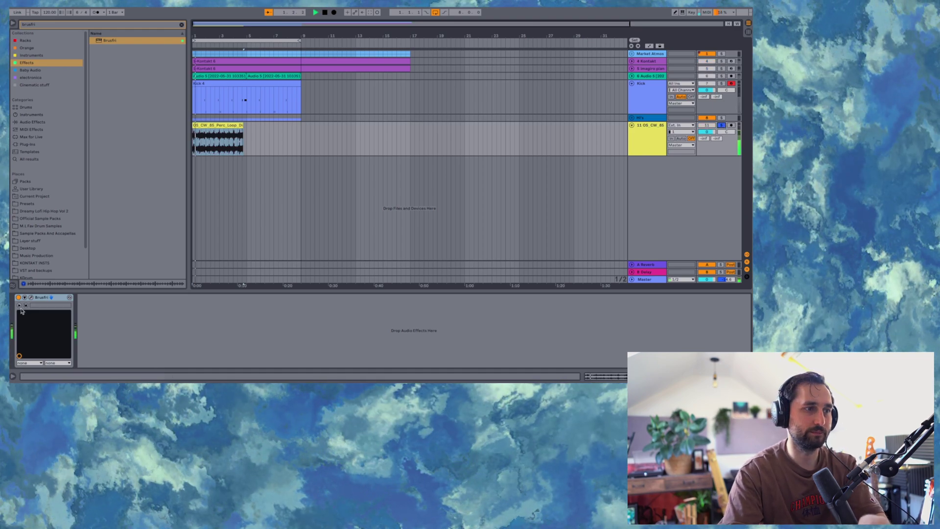
key("super+alt+p")
left_click(224, 115)
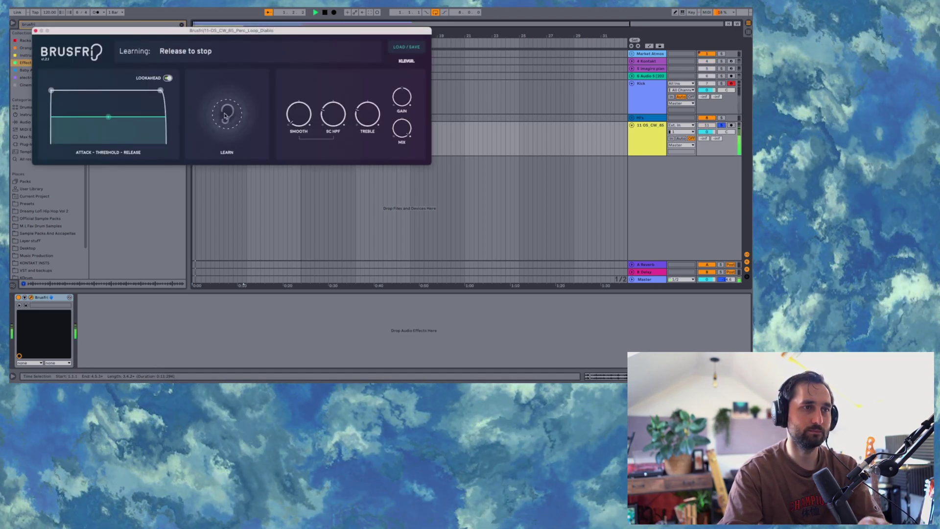
left_click_drag(225, 115, 225, 115)
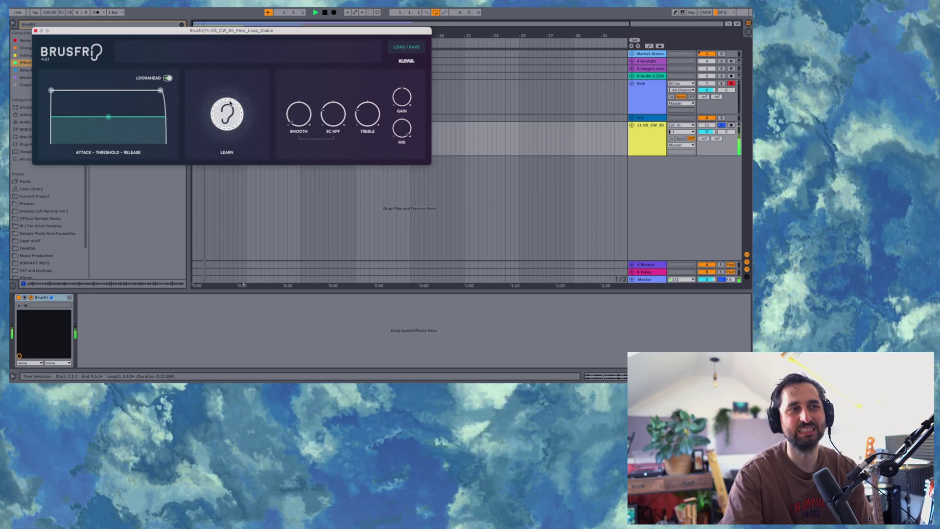
left_click(35, 31)
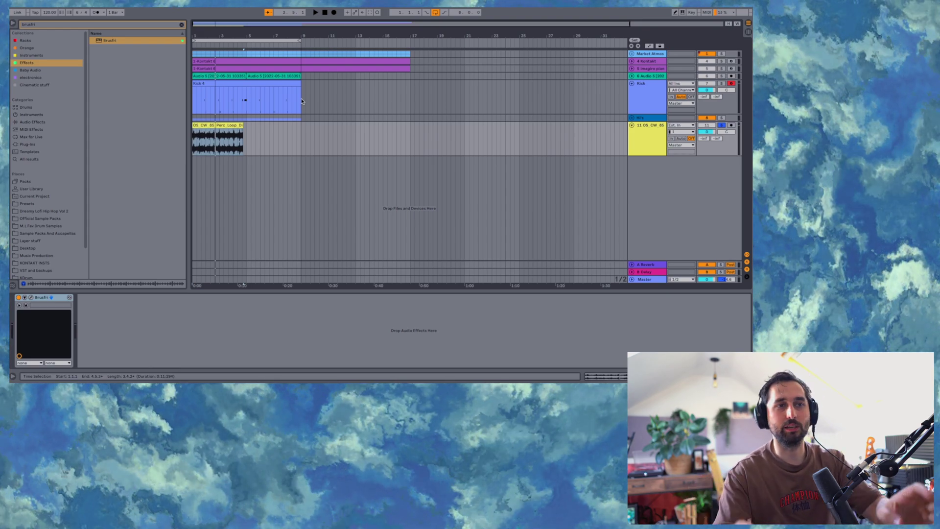
Replace the Diablo clip with ML Foley Loop 70 BPM 4.wav at the start of the track.
left_click(234, 125)
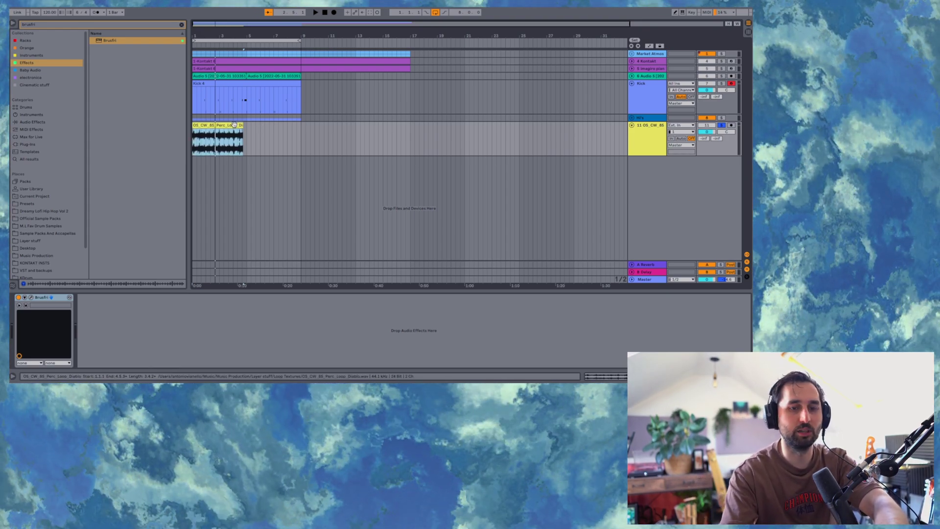
key("Delete")
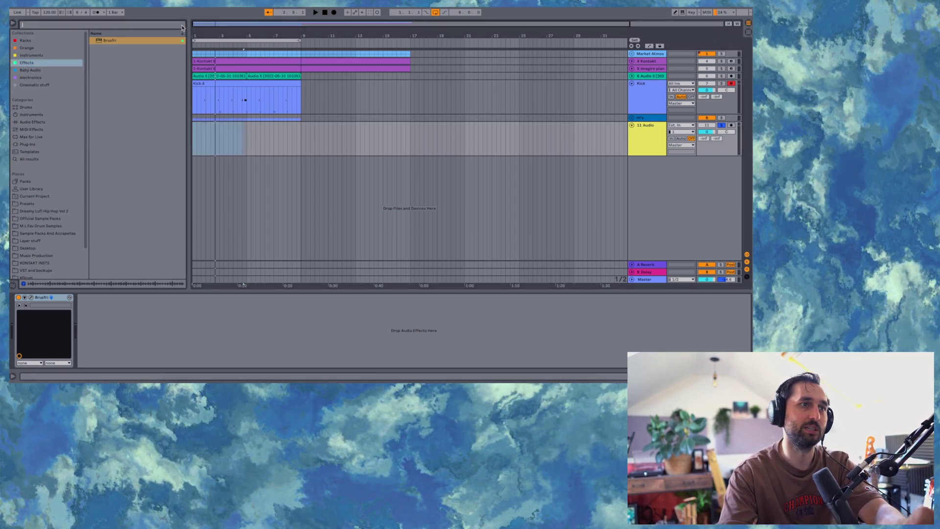
left_click_drag(130, 92, 196, 143)
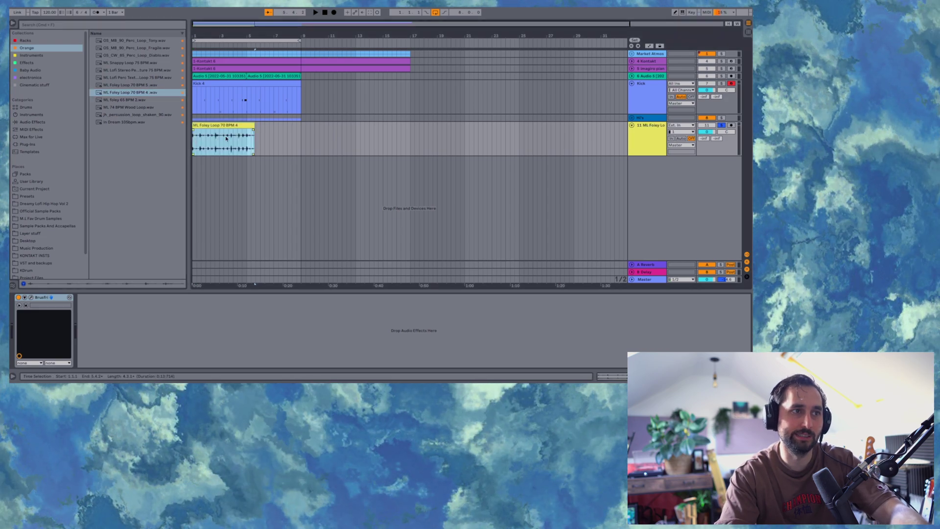
Turn on Warp for the ML Foley Loop 70 BPM 4 clip and set its BPM to 140.
double_click(227, 133)
left_click(97, 85)
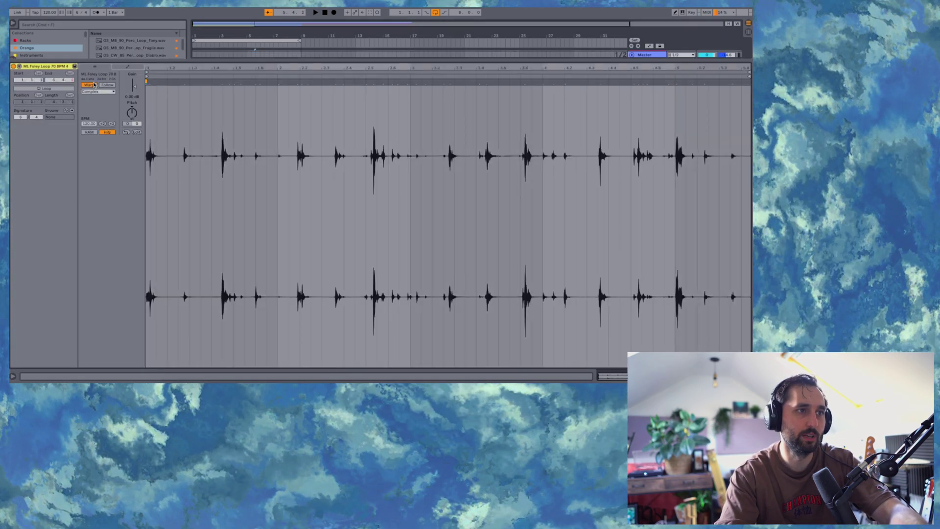
left_click(89, 123)
type("140")
key("Return")
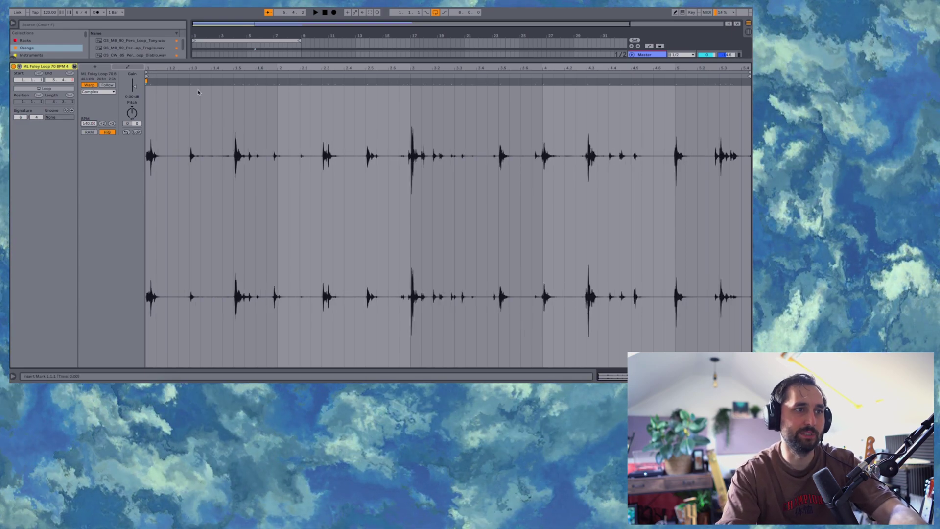
Play the beat with the ML Foley Loop clips and adjust the foley track's volume to sit in the mix.
key("space")
left_click_drag(235, 82, 211, 82)
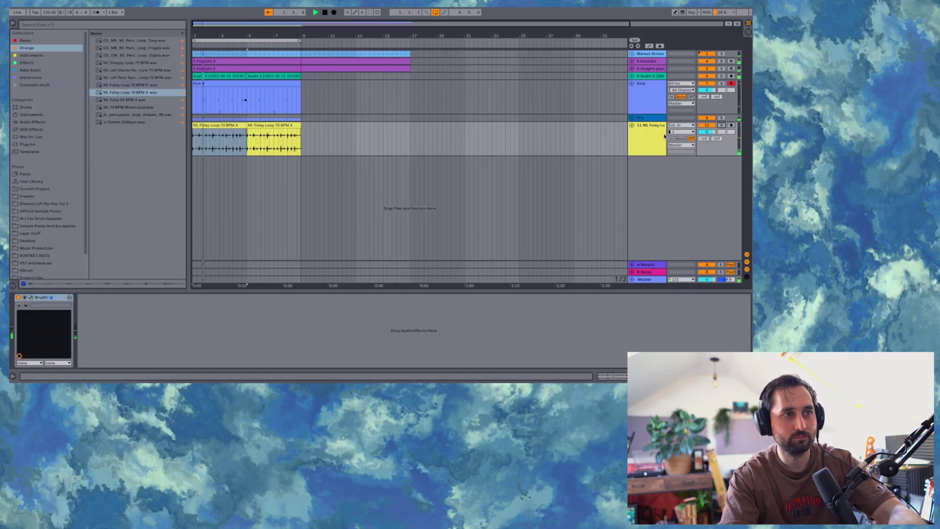
left_click_drag(707, 131, 706, 127)
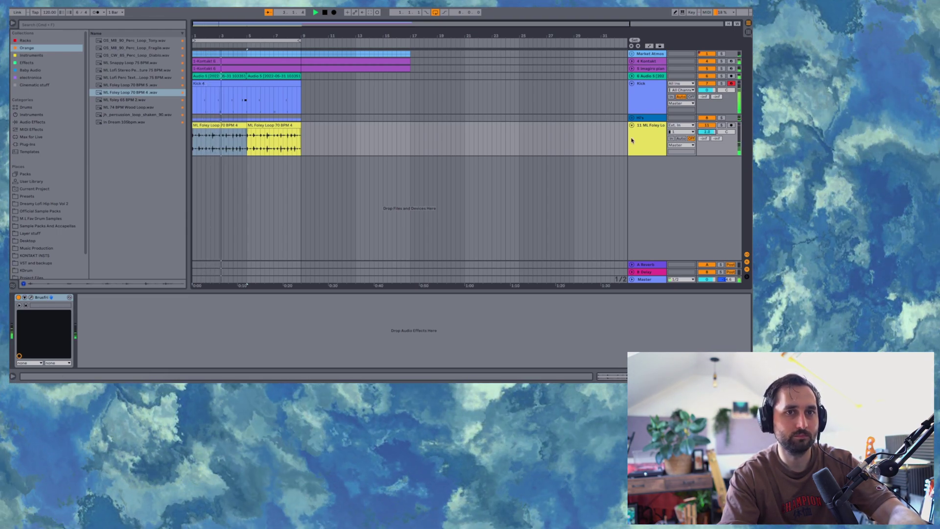
Insert a new audio track below the foley track and place ML 74 BPM Wood Loop.wav at its start.
right_click(649, 164)
left_click(671, 167)
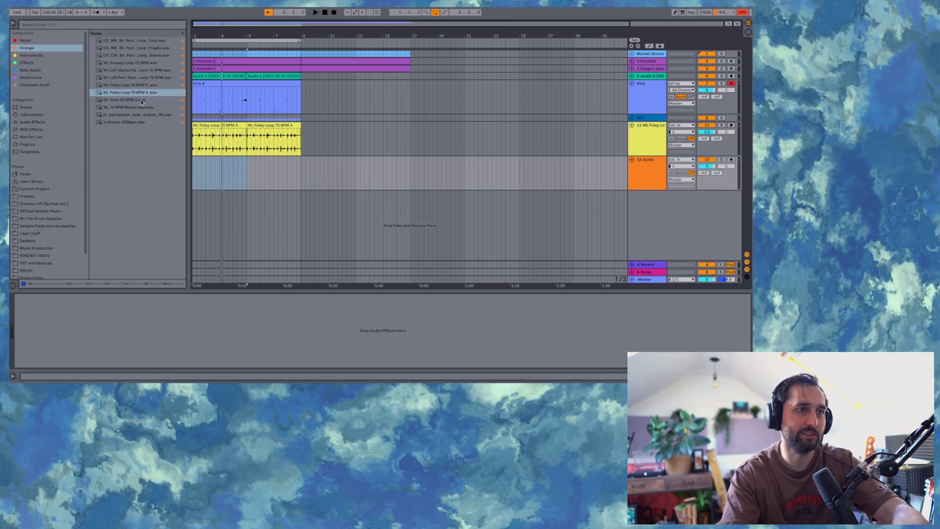
left_click_drag(143, 108, 198, 168)
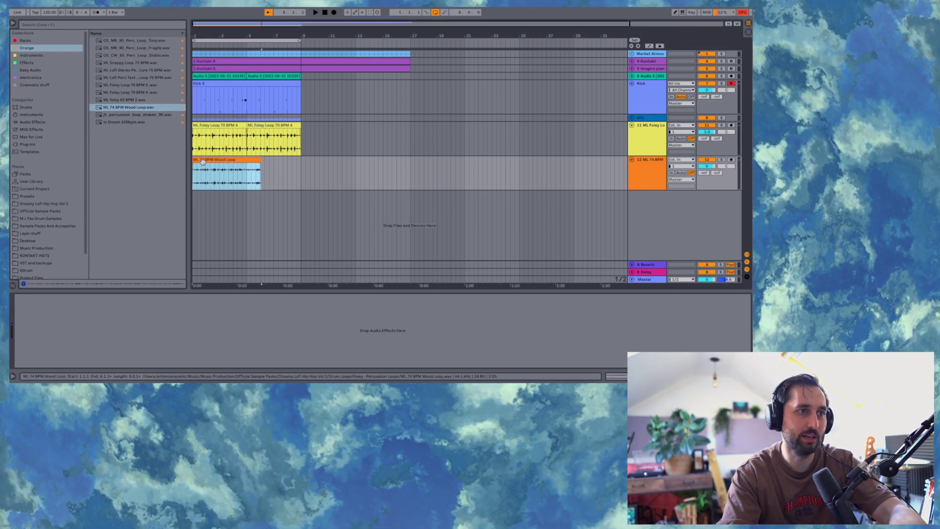
Turn on Warp for the ML 74 BPM Wood Loop clip and set its BPM.
double_click(203, 160)
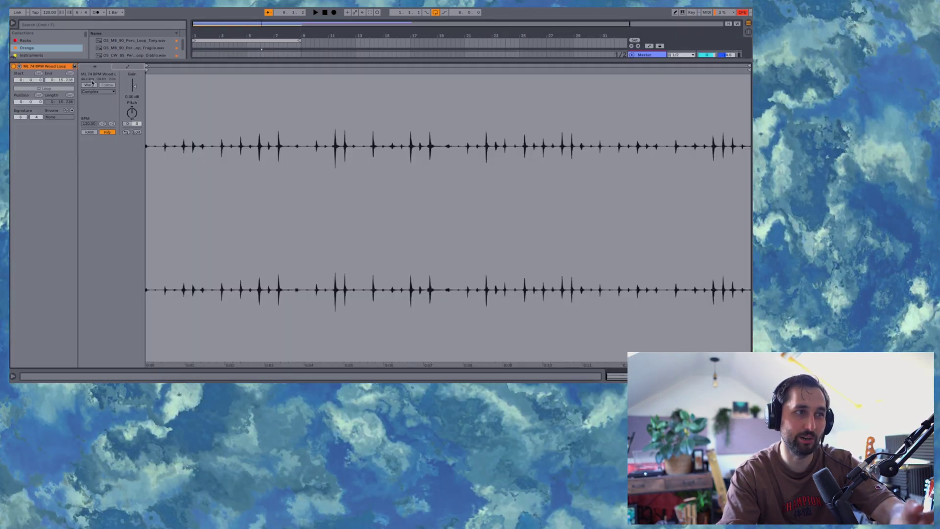
left_click(93, 86)
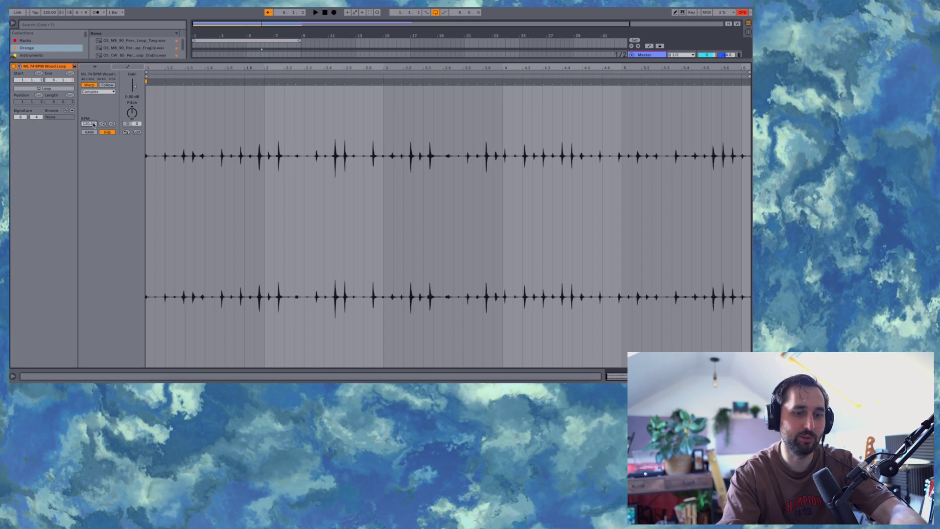
left_click(88, 123)
type("7")
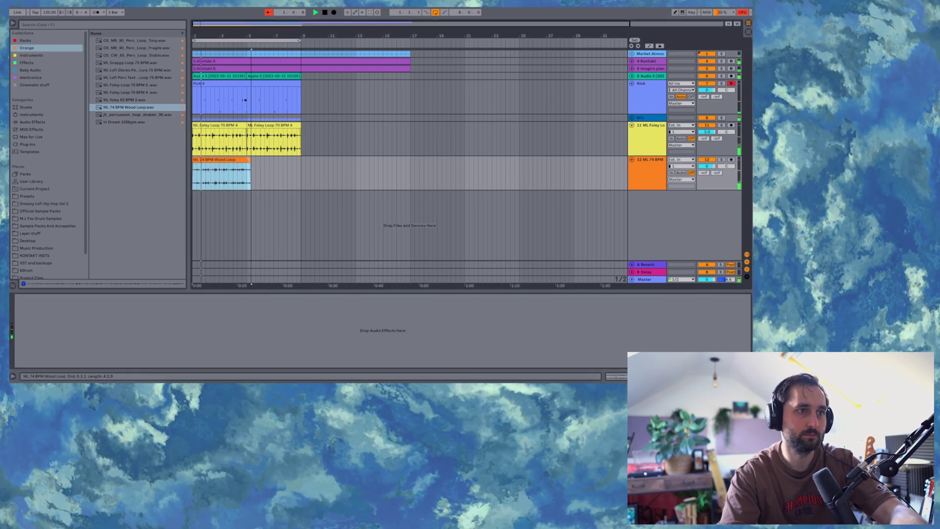
Trim the Wood Loop clip to four bars and duplicate it up to bar 9.
left_click_drag(250, 166, 247, 166)
key("ctrl+d")
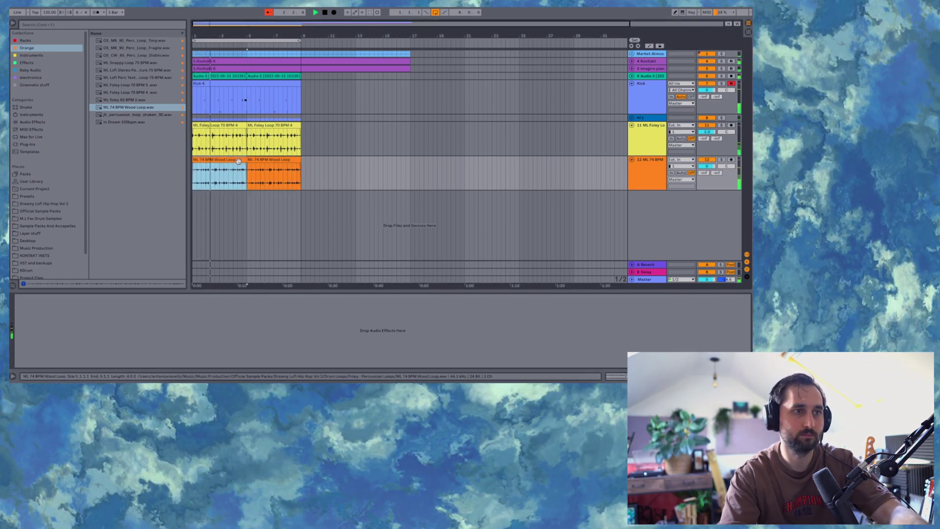
Quantize all transients of the first Wood Loop clip to the grid and play it with the beat.
double_click(239, 161)
key("super+a")
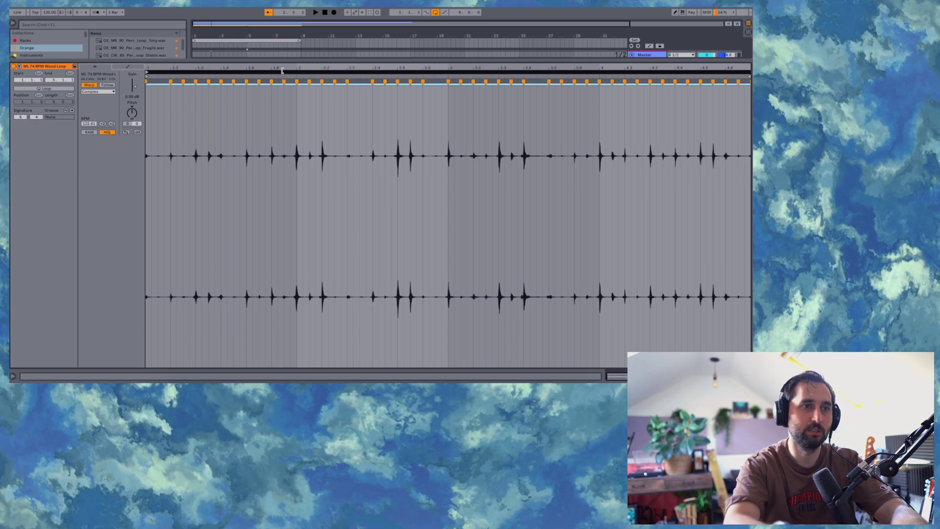
key("space")
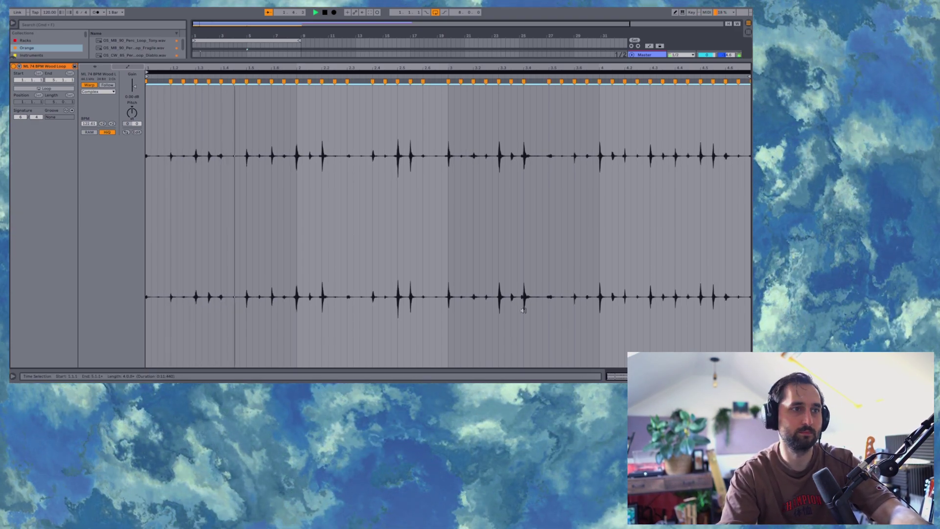
key("shift+Tab")
left_click(227, 160)
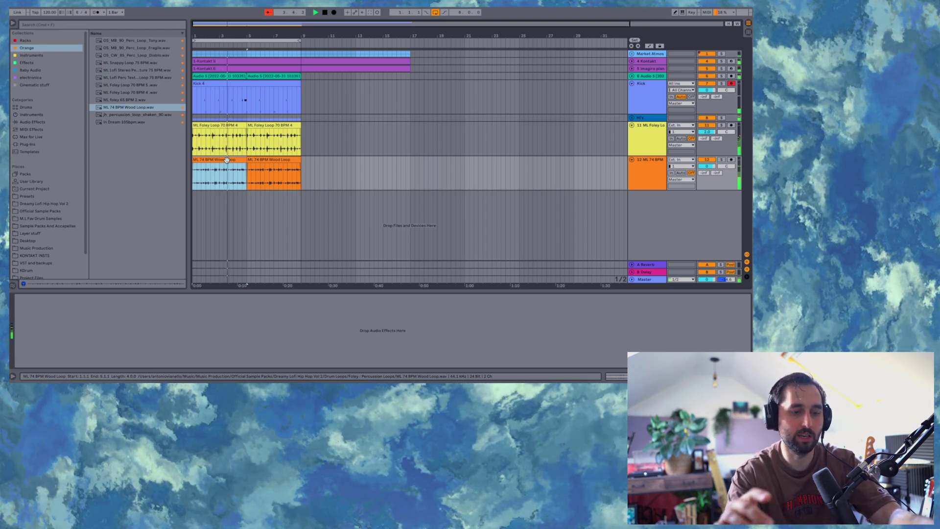
Group the ML Foley Loop and ML 74 BPM Wood Loop tracks together.
left_click(653, 179)
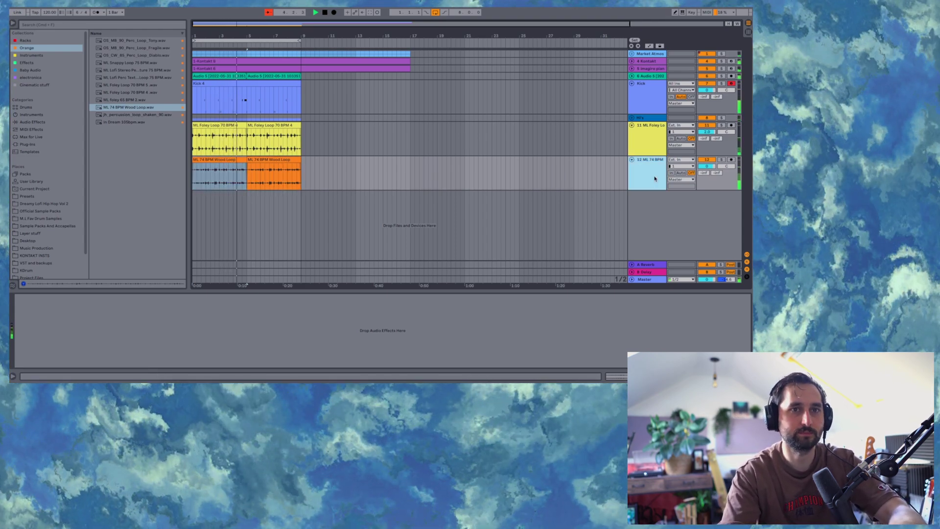
left_click(647, 147, "shift")
right_click(647, 146)
left_click(666, 225)
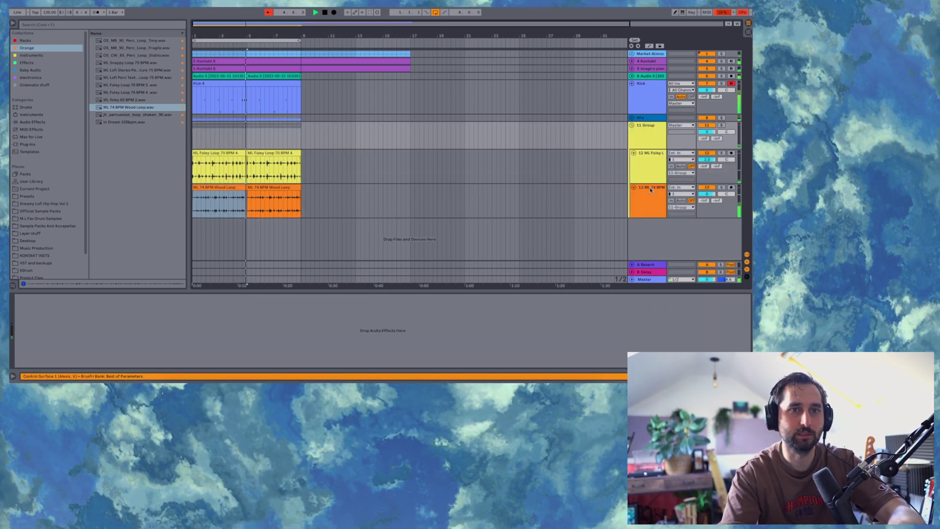
Insert an audio track at the end of the group, place ML Snappy Loop 75 BPM.wav at its start and warp it to the grid.
right_click(560, 201)
left_click(602, 262)
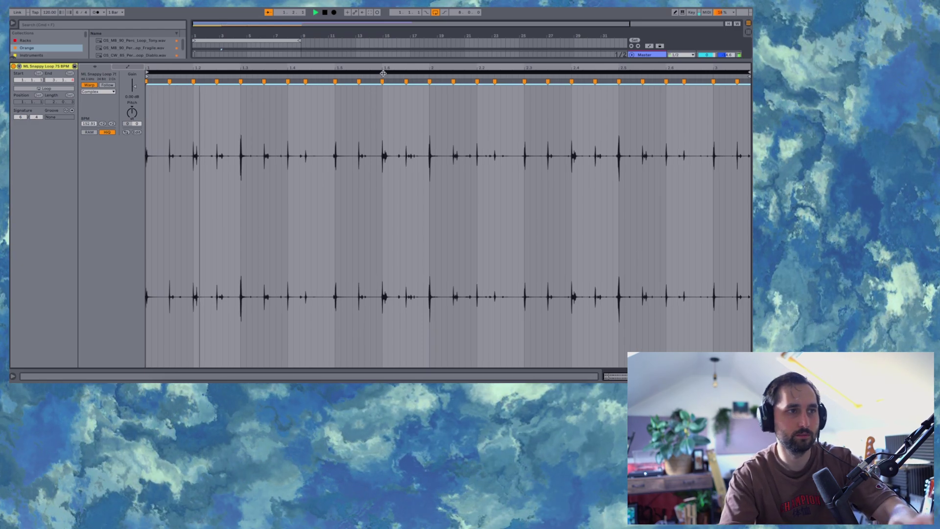
key("shift+Tab")
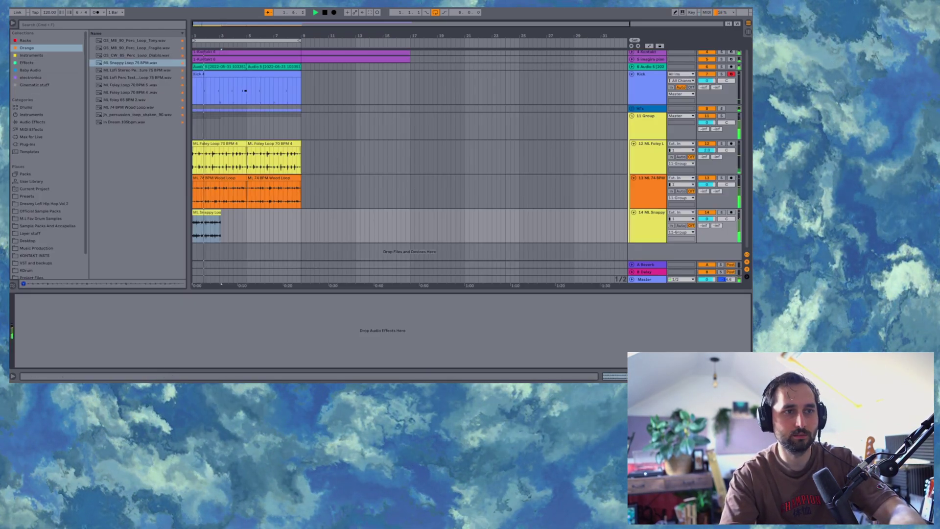
Trim the ML Snappy Loop clip to two bars and duplicate it until it fills the track up to bar 9.
key("ctrl+z")
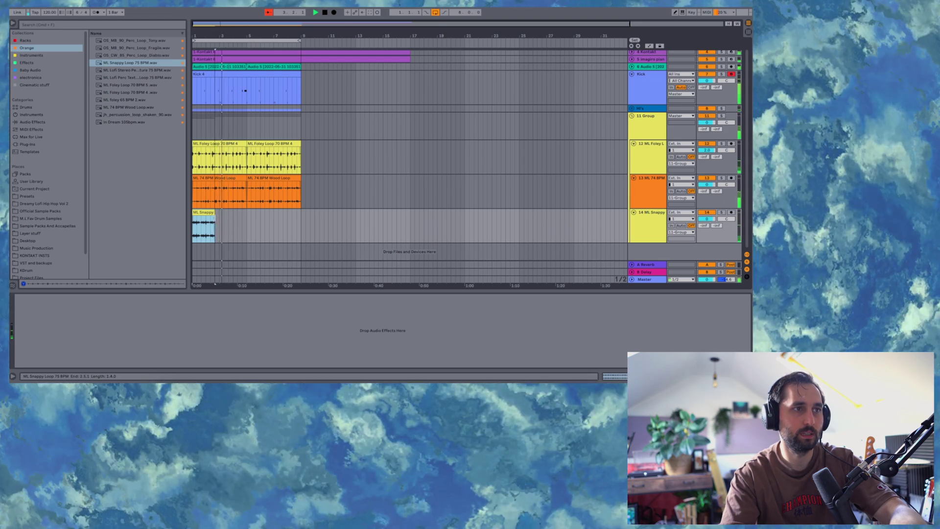
key("ctrl+z")
key("ctrl+d")
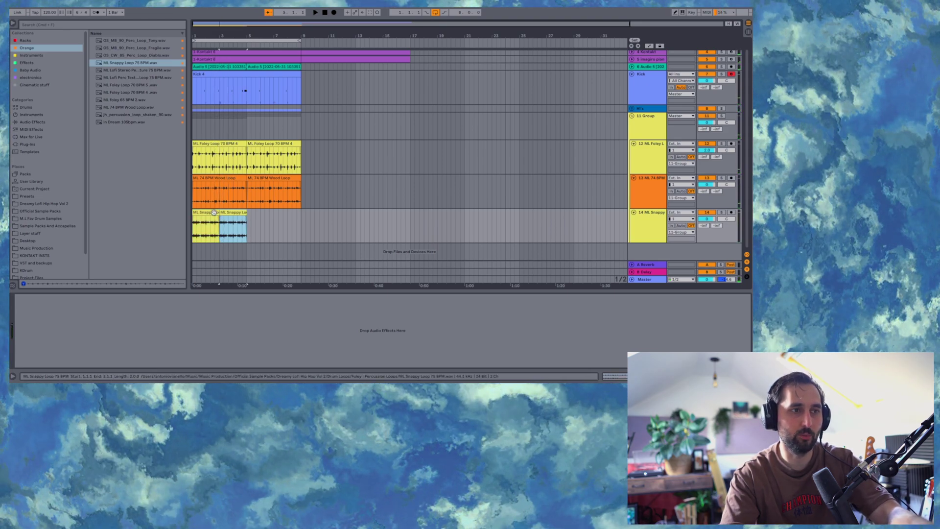
key("ctrl+d")
key("ctrl+d")
key("ctrl+d")
key("ctrl+z")
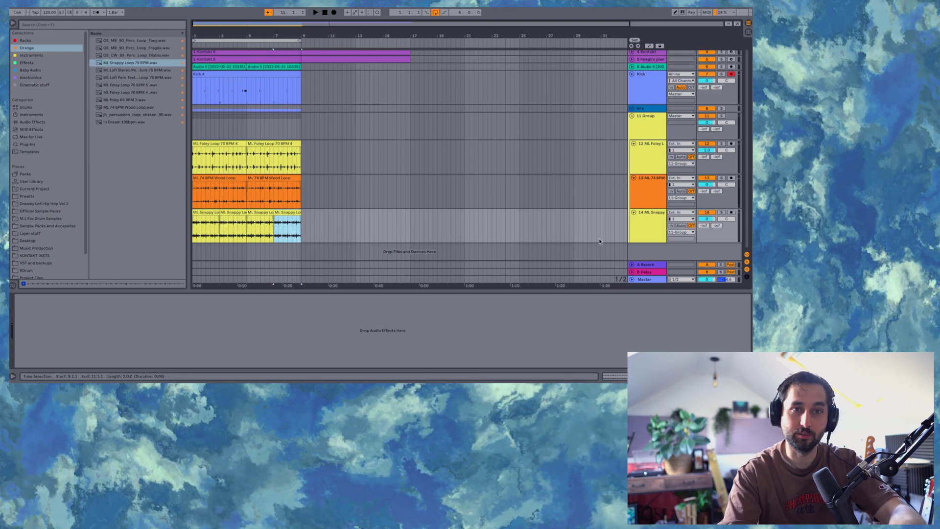
Solo the ML Snappy Loop track and play it.
left_click(645, 226)
left_click(721, 212)
key("space")
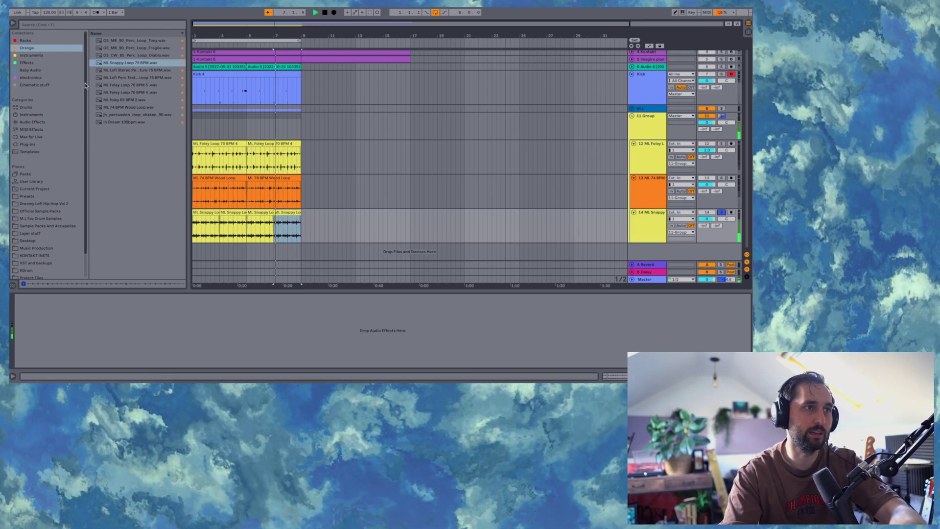
Add Brusfri to the ML Snappy Loop track, let it learn the background noise, and close the plug-in window.
left_click(27, 63)
key("Right")
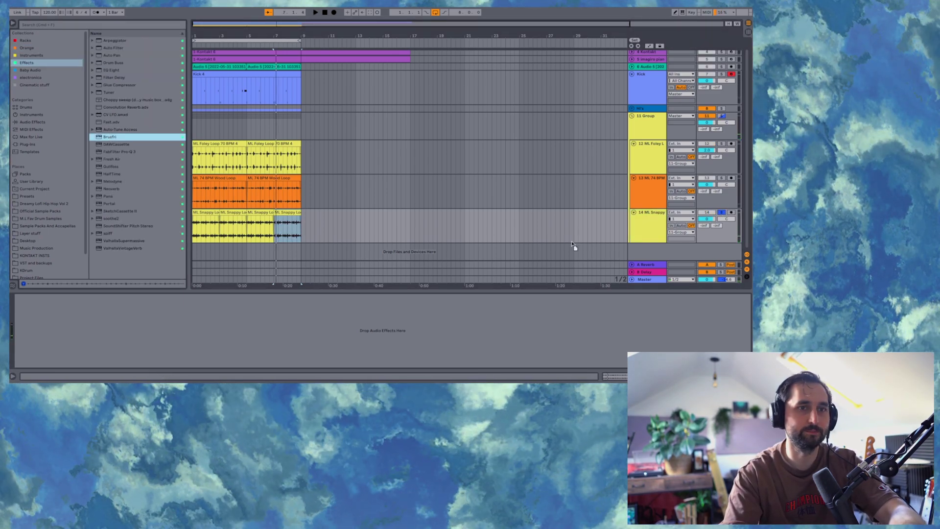
key("Return")
left_click_drag(228, 121, 228, 122)
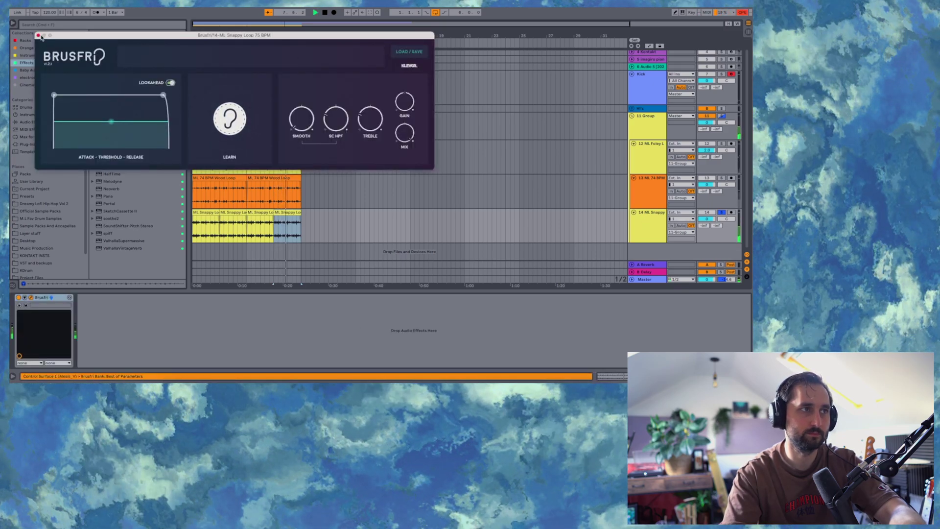
left_click(39, 36)
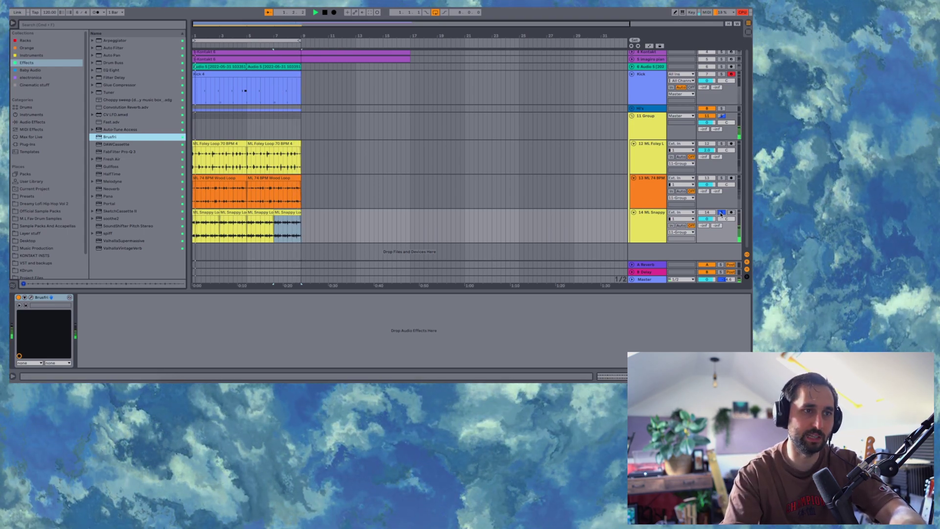
Unsolo the ML Snappy Loop track and lower its volume.
left_click(721, 213)
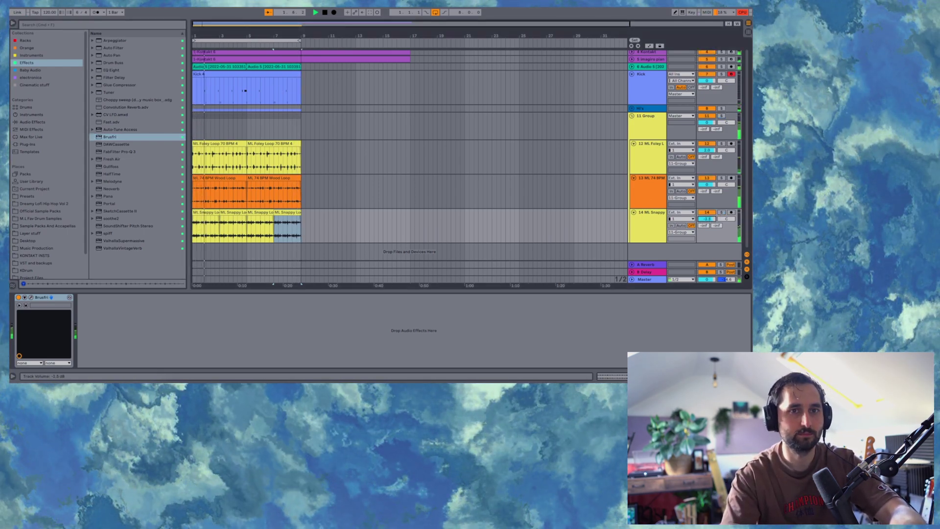
left_click_drag(706, 219, 706, 227)
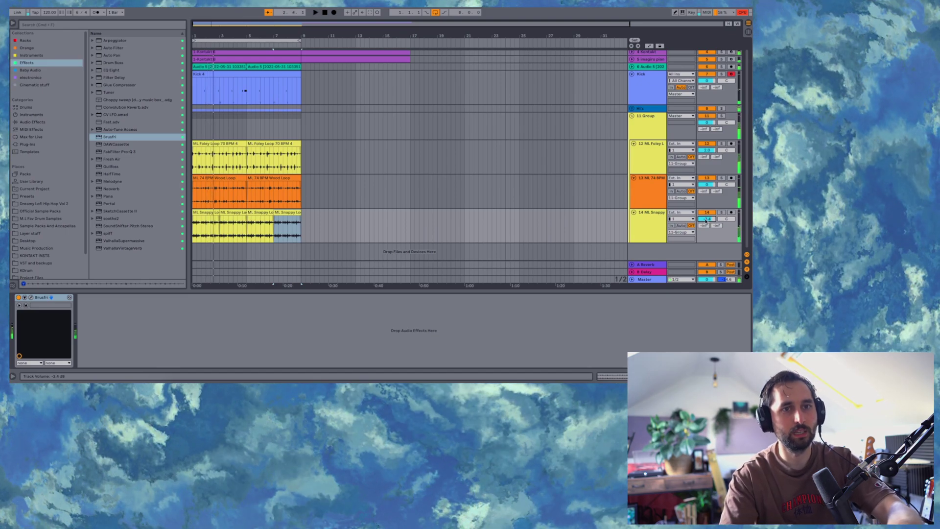
Search the effects for spiff and add it after Brusfri on the ML Snappy Loop track.
left_click(651, 230)
left_click(56, 25)
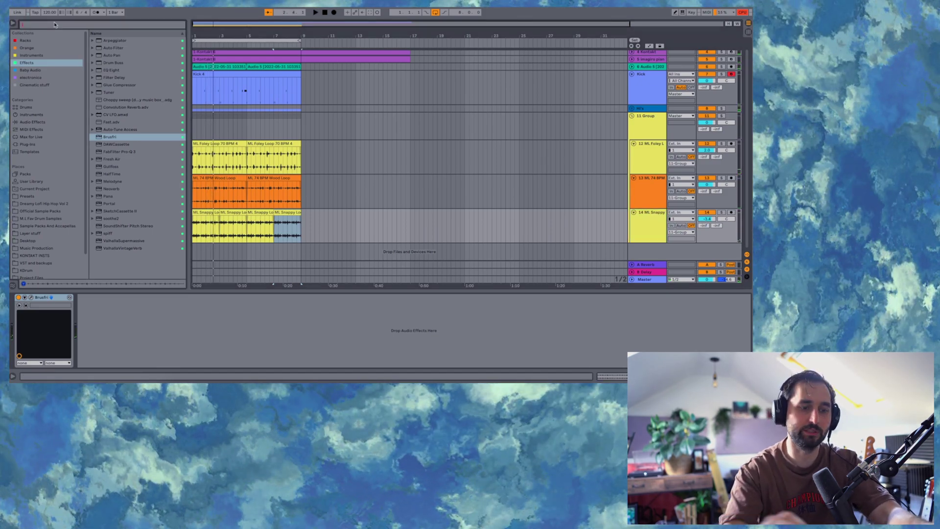
type("spiff")
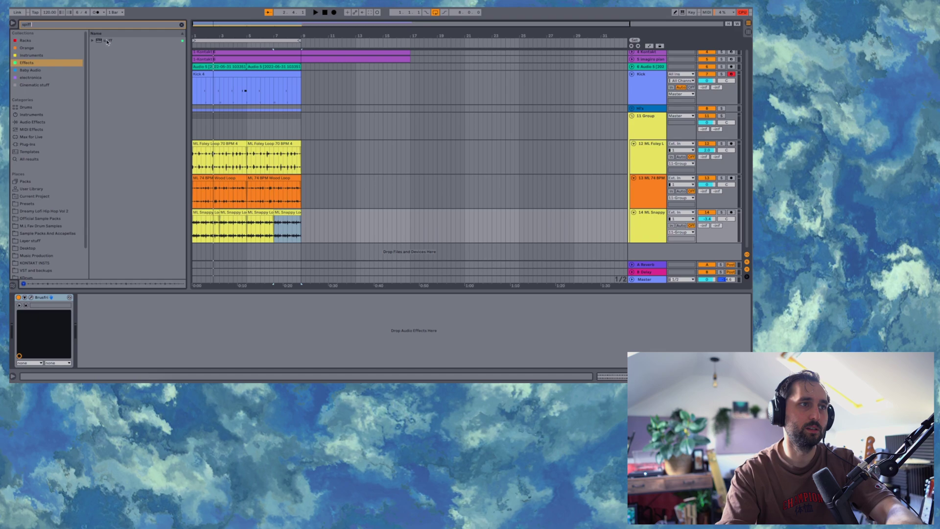
left_click_drag(107, 42, 611, 257)
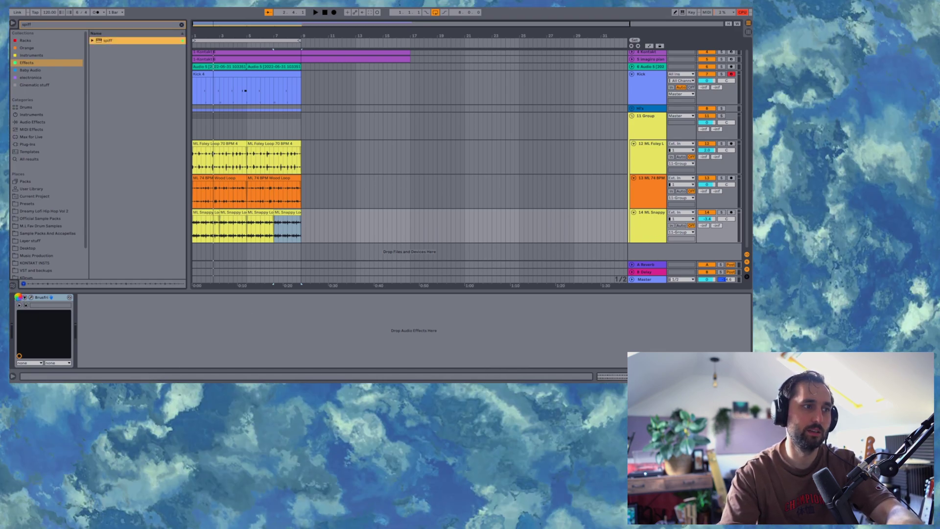
key("Return")
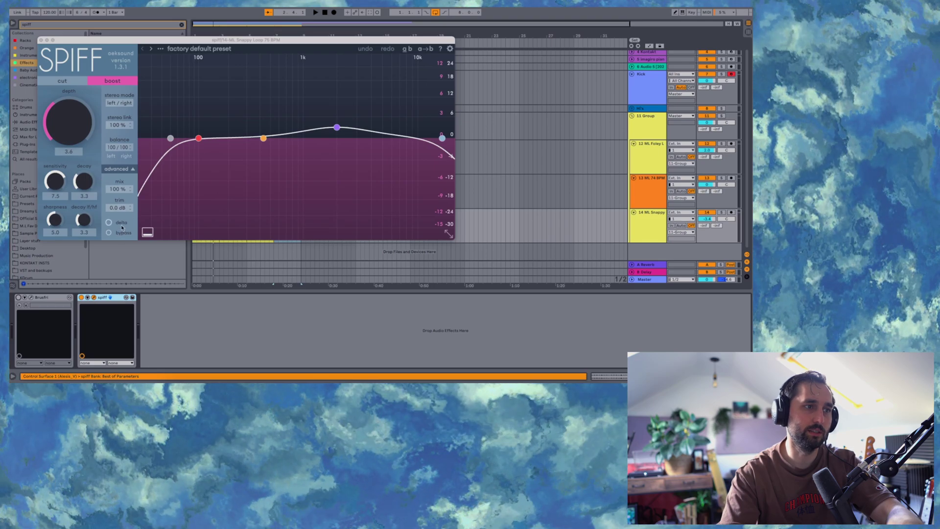
Raise spiff's band 2 to about 9.8 dB at 456 Hz and band 3 to about 18 dB at 5 kHz, then play the result.
left_click_drag(264, 138, 266, 103)
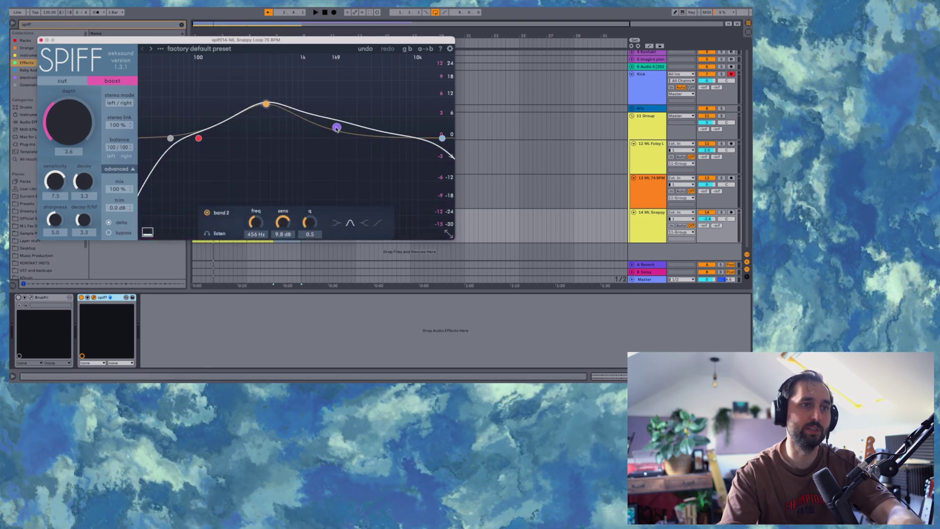
left_click_drag(337, 128, 382, 80)
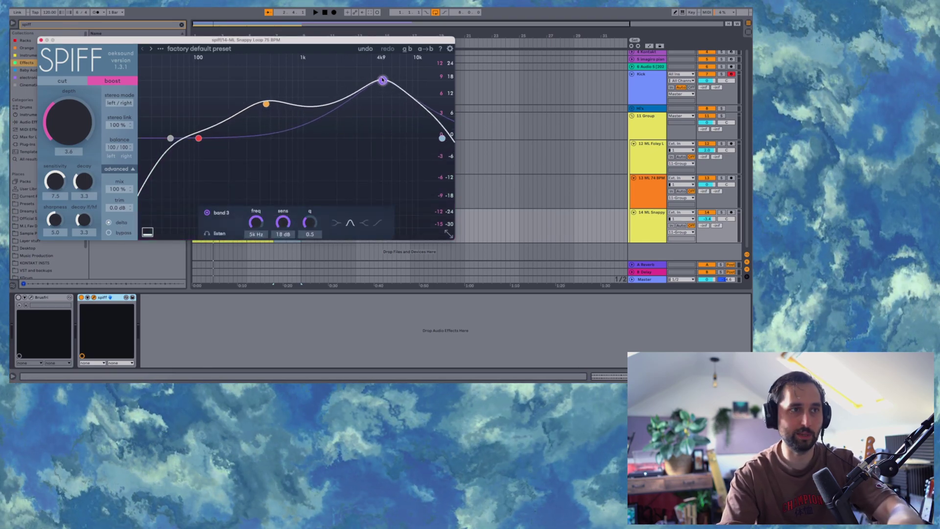
key("space")
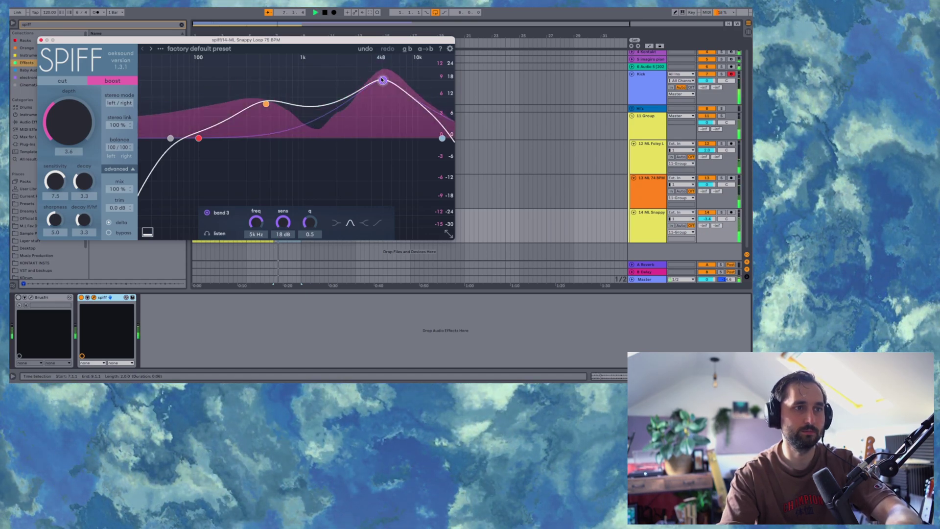
Pull spiff's band 3 below zero, move band 2 to about 16 dB at 52 Hz, stop playback and close the plug-in window.
left_click_drag(386, 82, 350, 165)
left_click_drag(266, 103, 170, 88)
key("space")
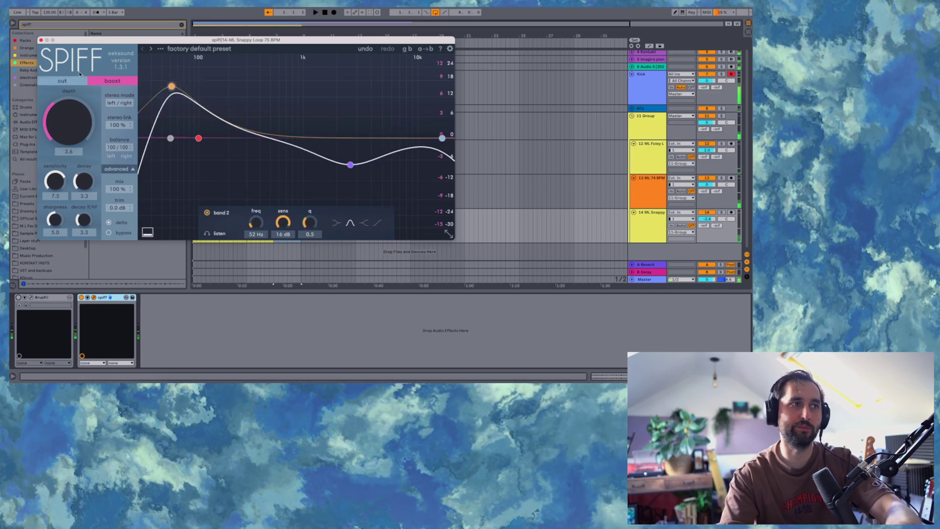
left_click(41, 40)
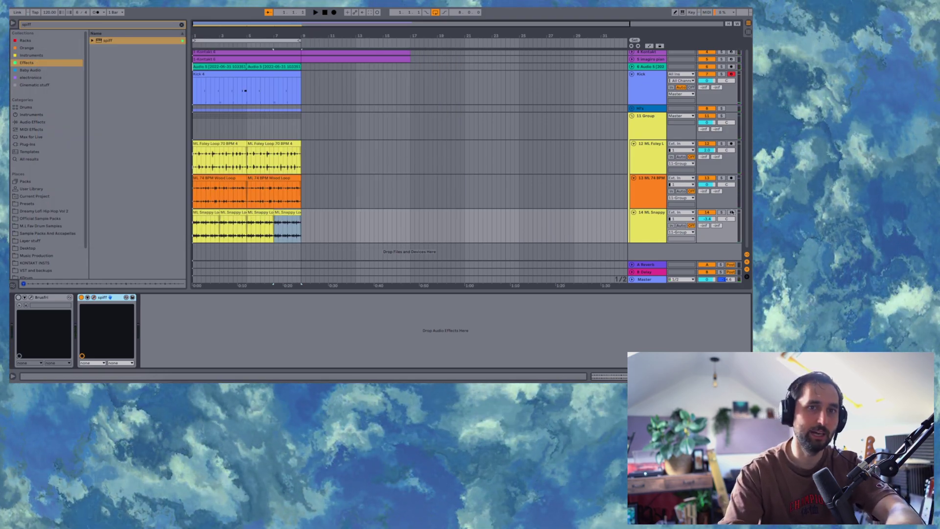
Clear the spiff search, add SketchCassette II to 11 Group and start playback.
left_click(648, 134)
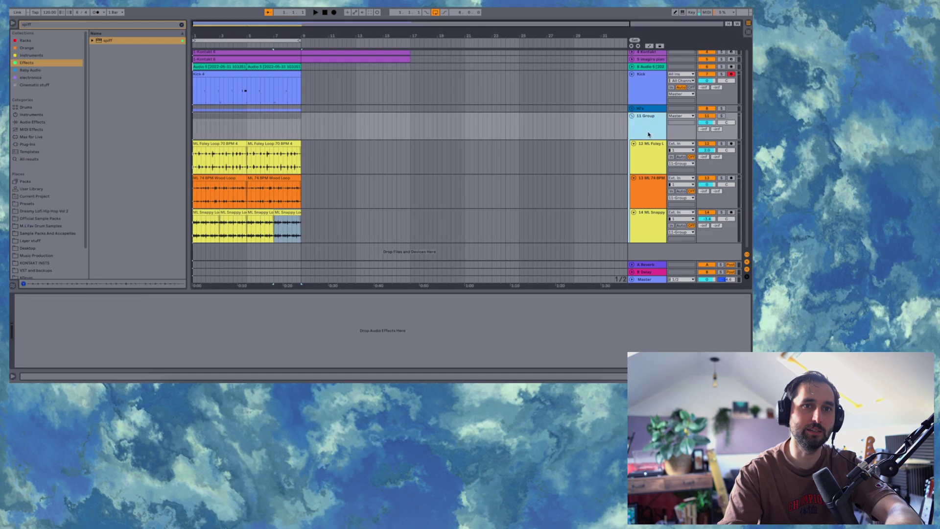
left_click(182, 25)
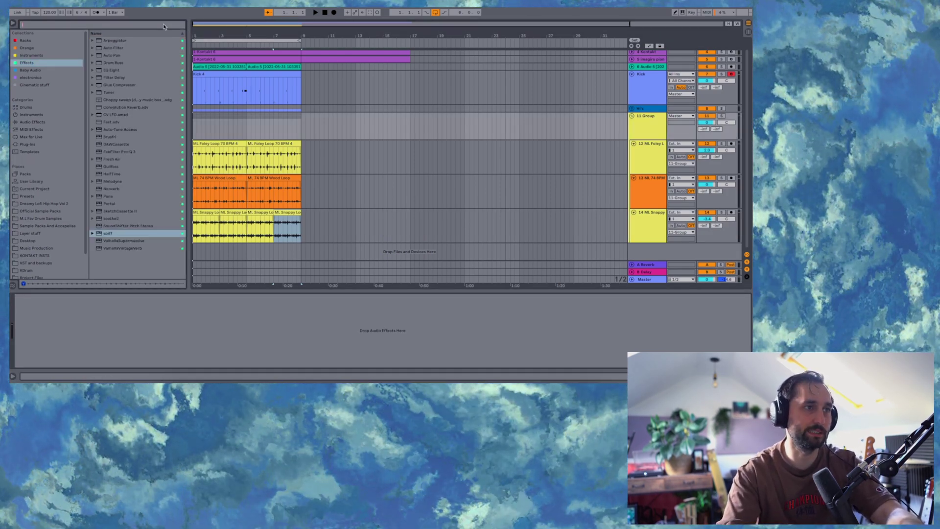
left_click(113, 211)
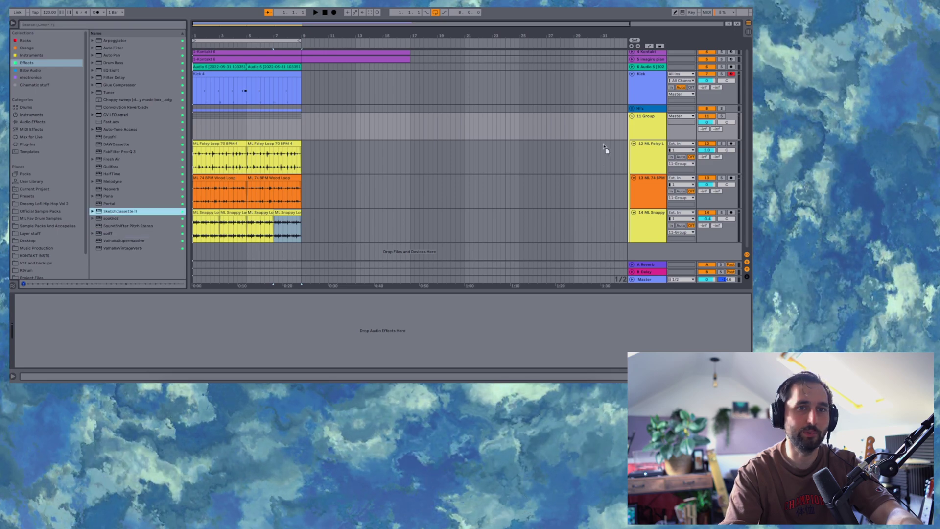
key("Return")
key("space")
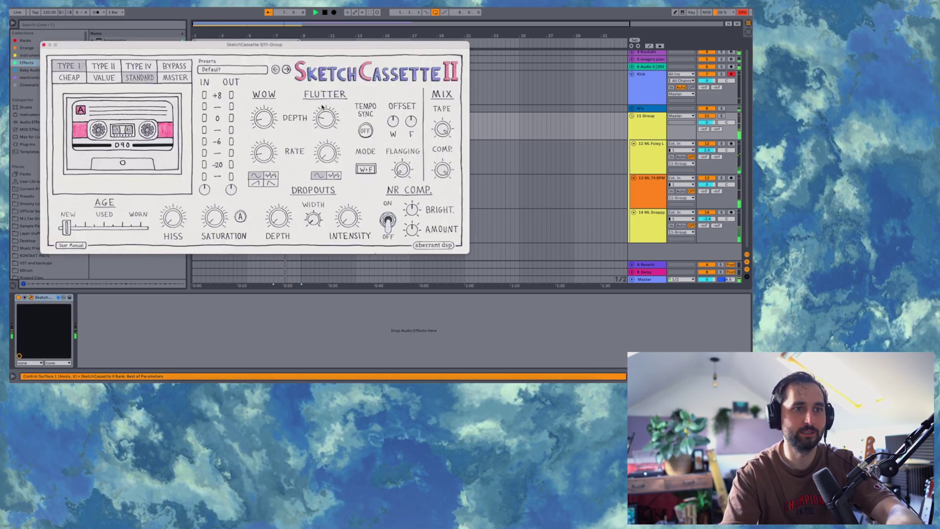
Turn on SketchCassette II's NR Comp, move Age from New toward Used and close the plug-in window.
left_click(389, 225)
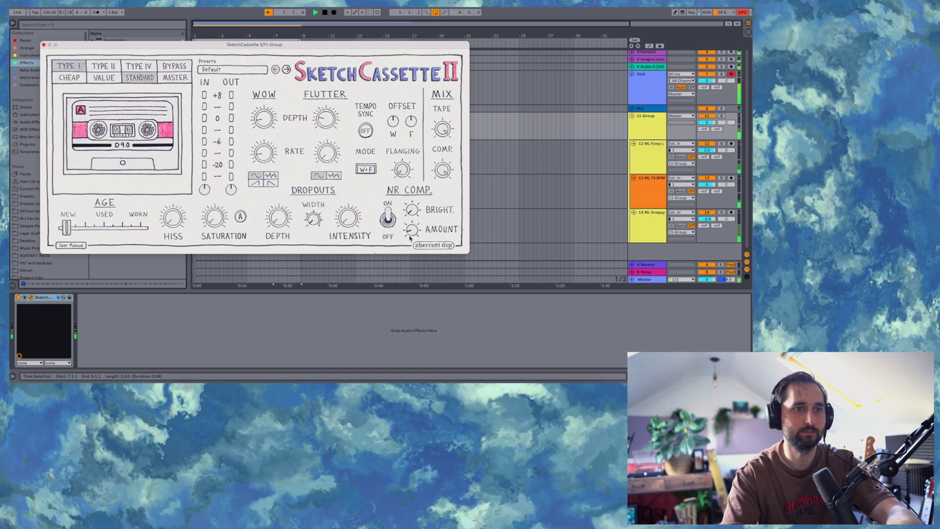
left_click_drag(66, 227, 96, 227)
left_click(43, 45)
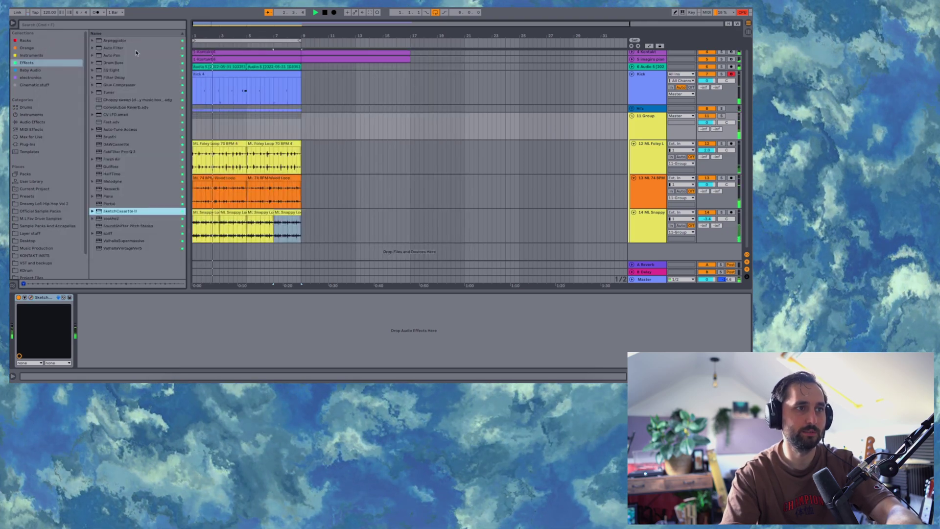
Lower the ML 74 BPM Wood Loop track's volume and add EQ Eight after Brusfri on the ML Foley Loop track.
left_click_drag(710, 185, 709, 206)
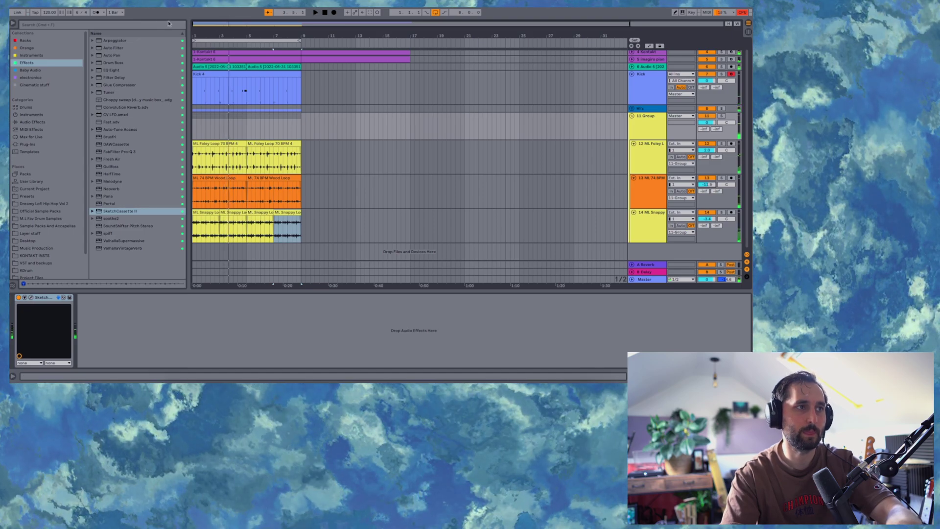
left_click(108, 71)
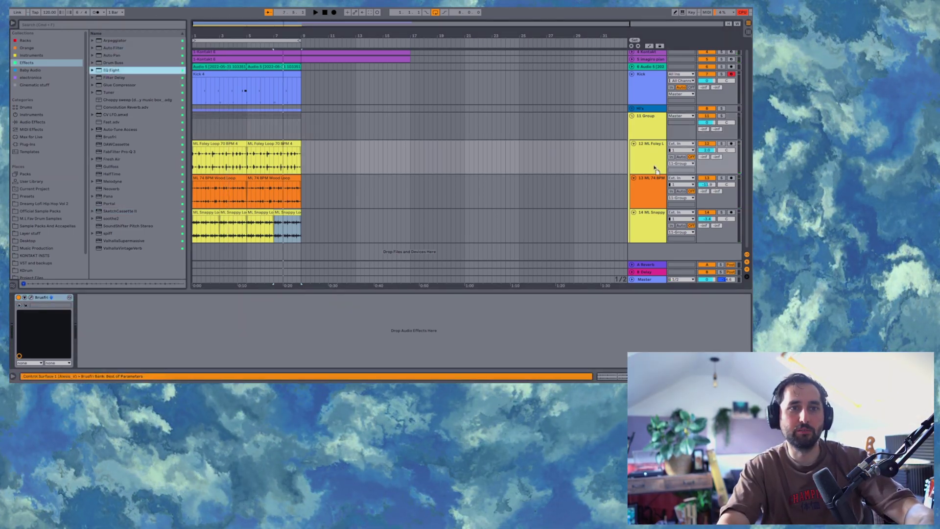
left_click_drag(153, 334, 156, 336)
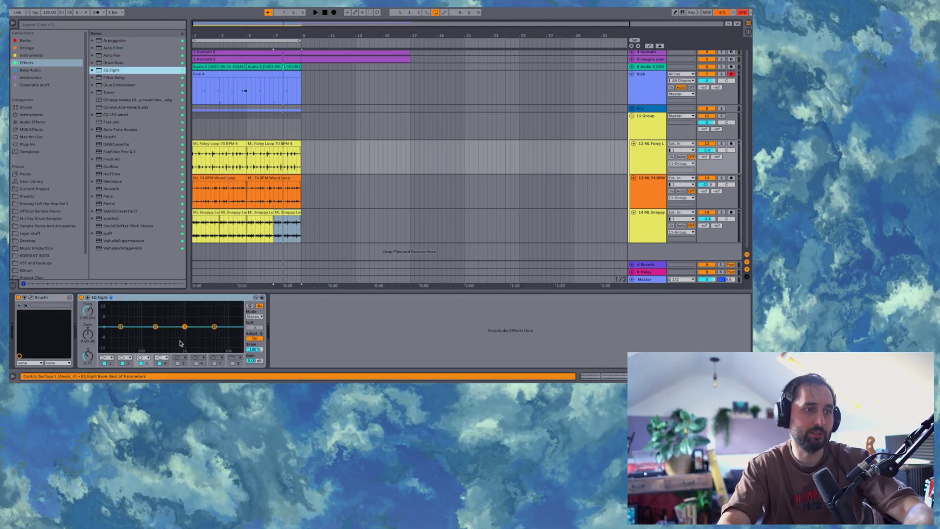
Enable EQ Eight's band 8 as a high cut and set band 1 to a low cut during playback.
left_click(233, 363)
key("space")
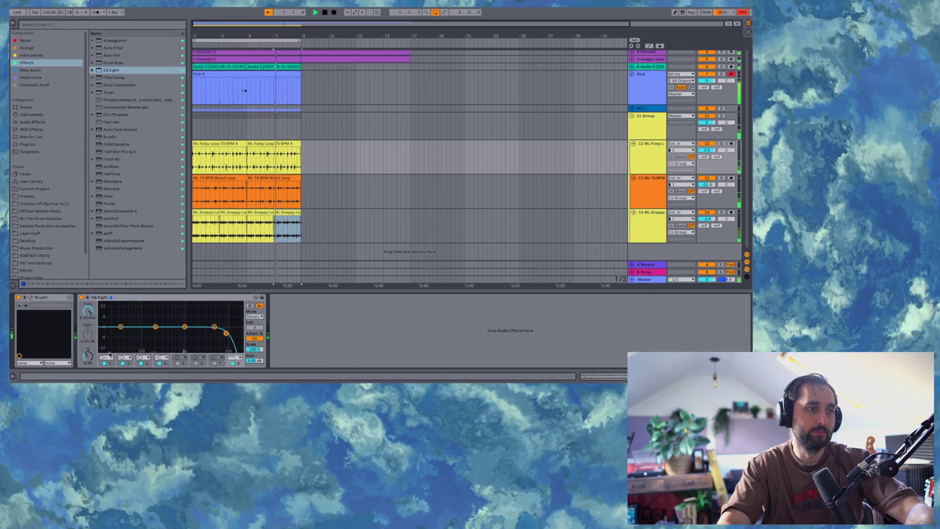
left_click(103, 327)
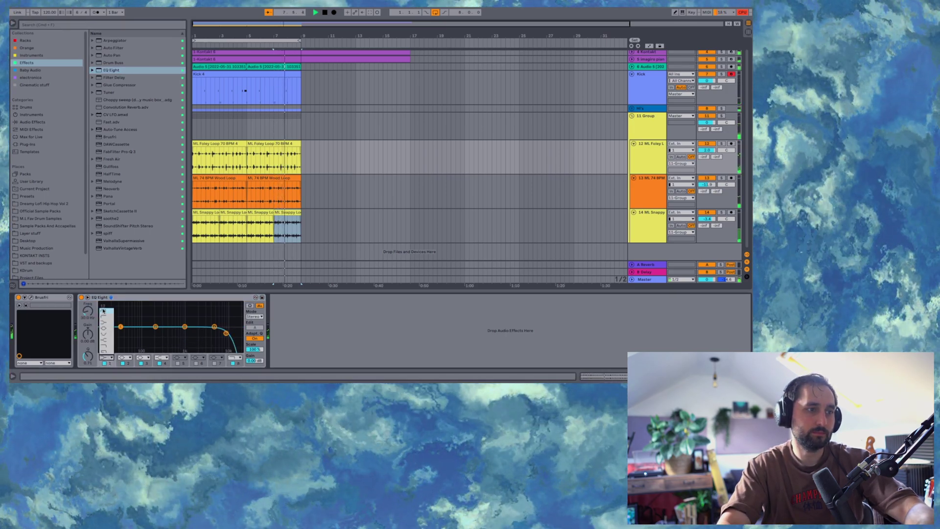
left_click(104, 313)
left_click(129, 301)
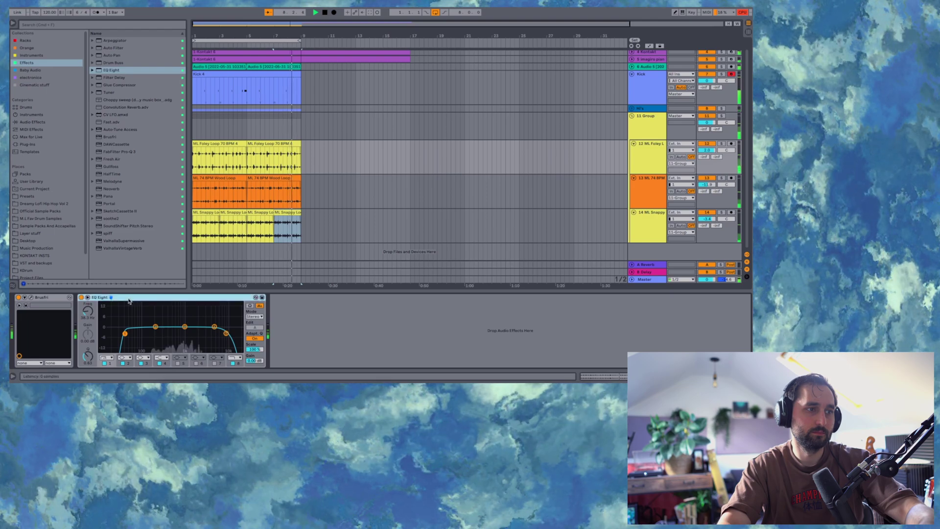
Solo 11 Group, search the effects for half and add HalfTime after SketchCassette II.
left_click(553, 198)
left_click(650, 124)
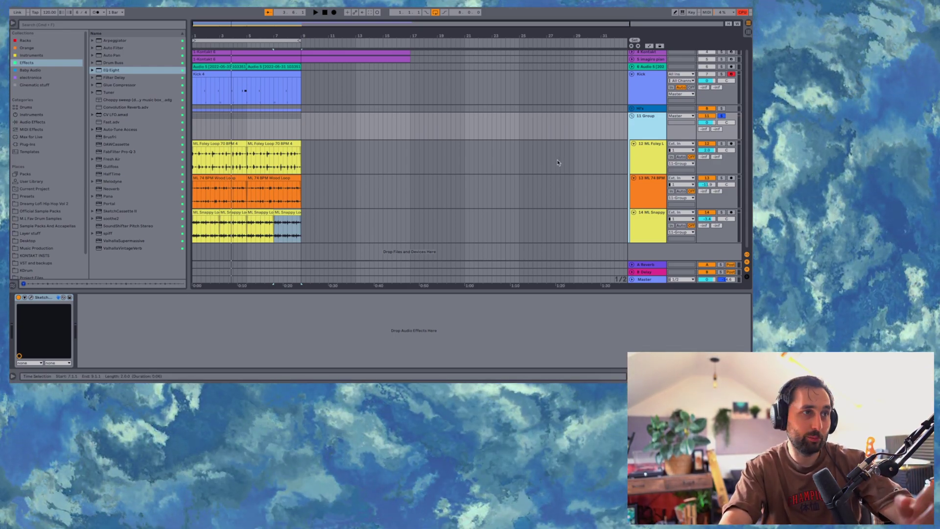
left_click(175, 25)
type("ha")
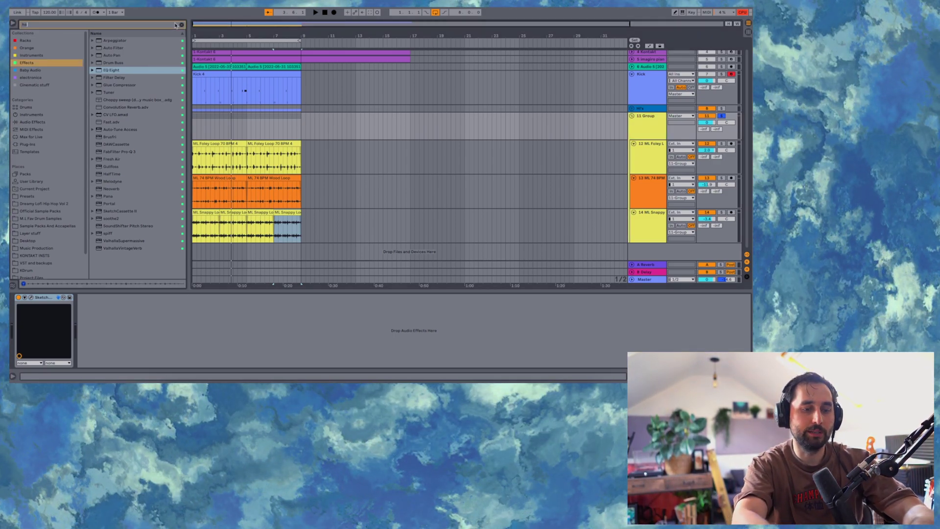
type("lf")
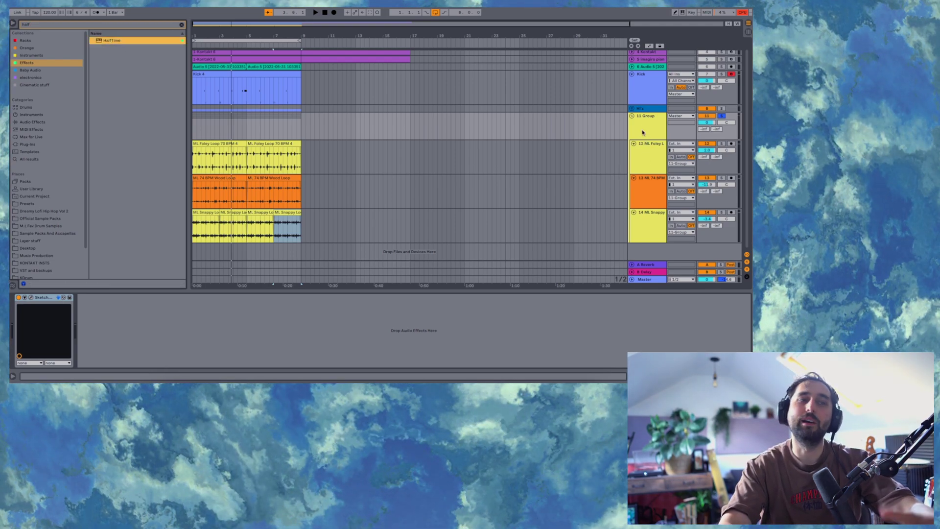
key("Return")
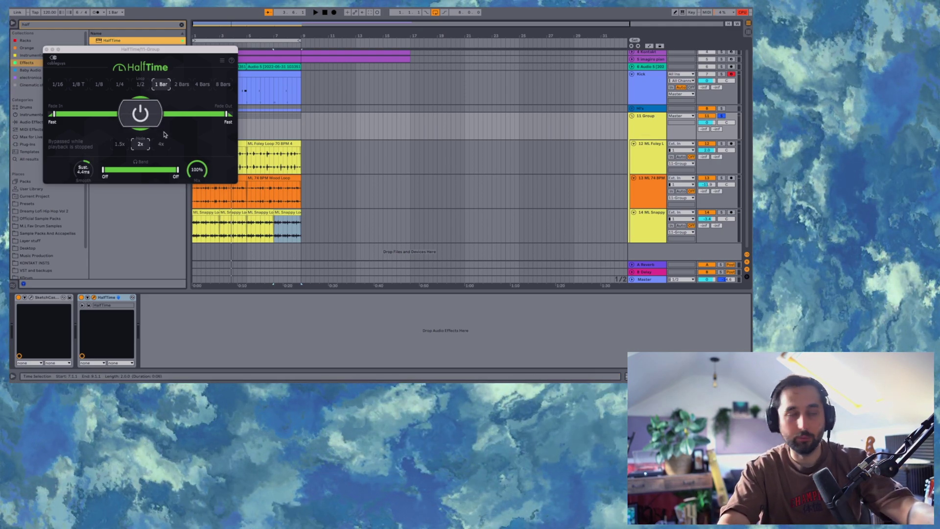
Play the group, lower HalfTime's Mix to 31% and set its slowdown to 1.5x.
key("space")
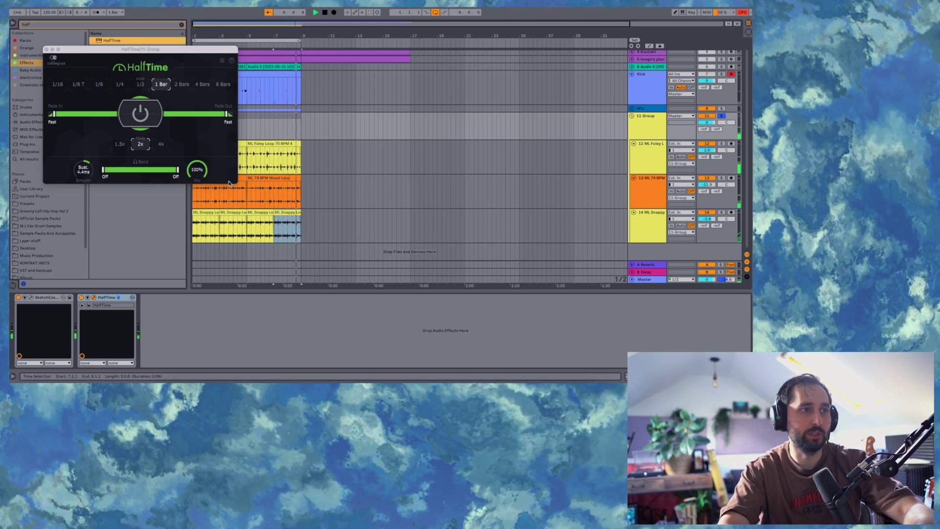
left_click_drag(204, 169, 202, 193)
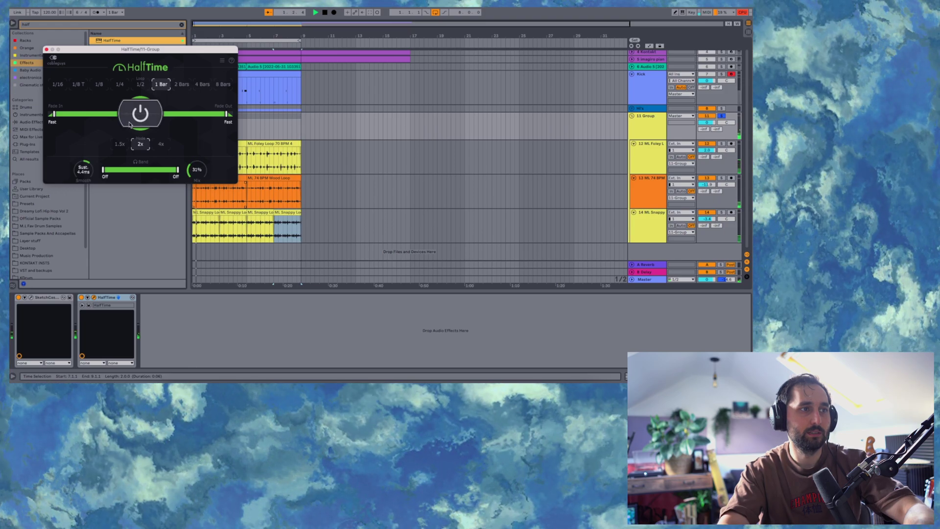
left_click(120, 145)
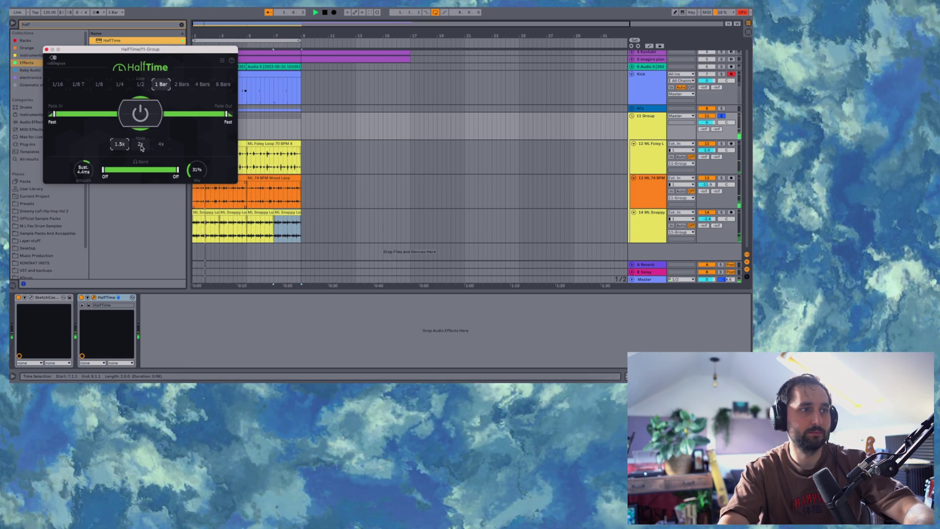
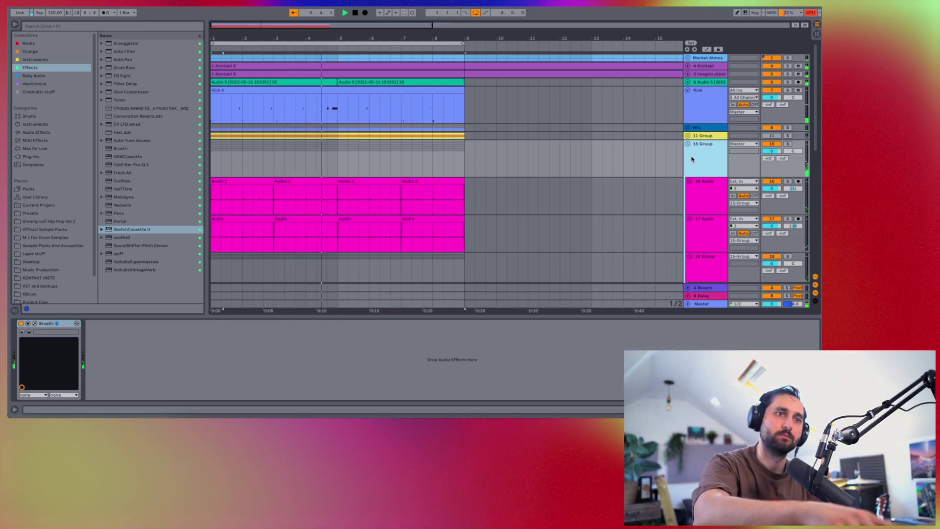
Compare 15 Group during playback with Brusfri bypassed and re-enabled.
key("space")
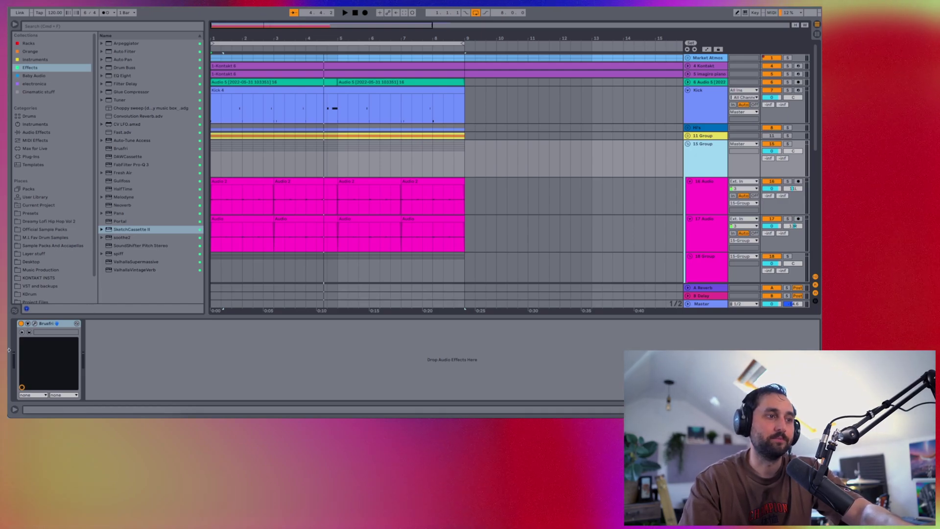
key("space")
left_click(20, 324)
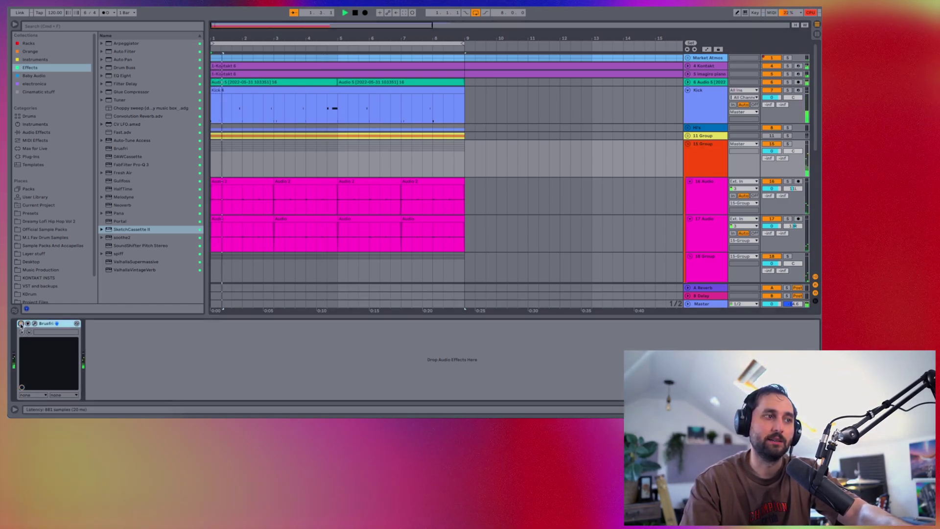
left_click(21, 323)
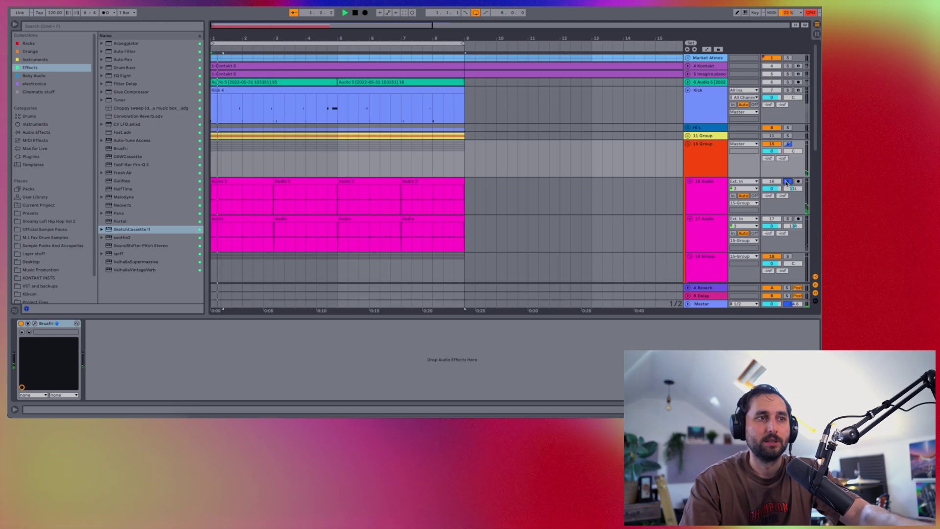
Add the 17 Audio track and 18 Group to the solo and show 18 Group's devices.
left_click(787, 219)
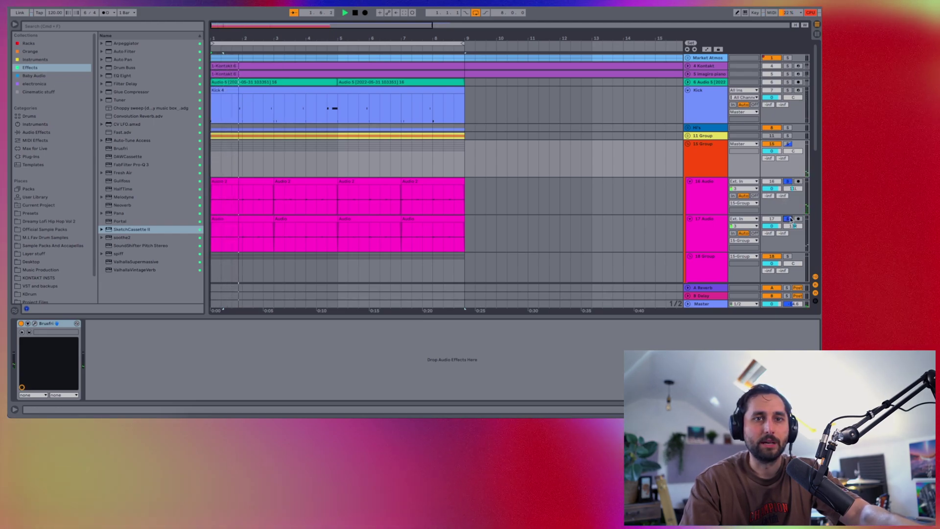
scroll(734, 210, "down", 1)
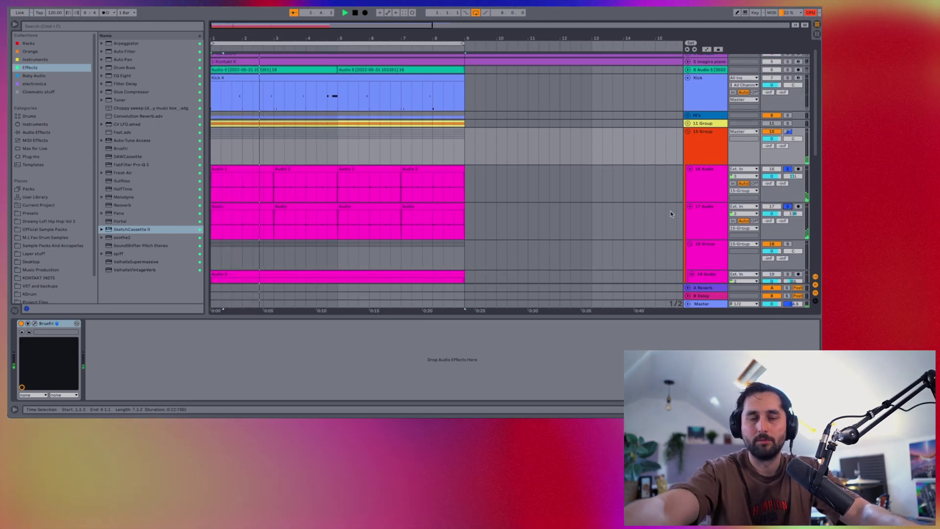
scroll(670, 214, "down", 6)
left_click(705, 184)
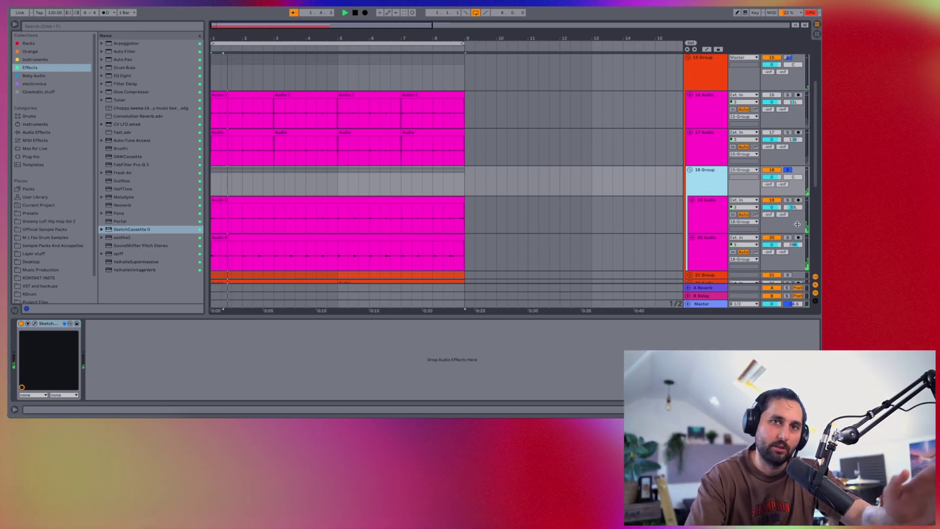
Solo 21 Group along with the others and raise the low-cut frequency in its EQ Eight.
left_click_drag(799, 247, 800, 245)
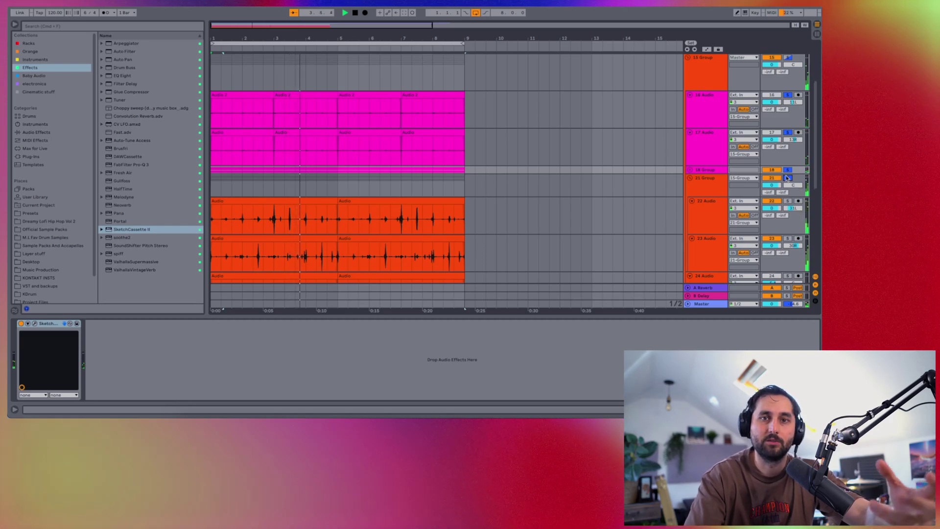
left_click(320, 141)
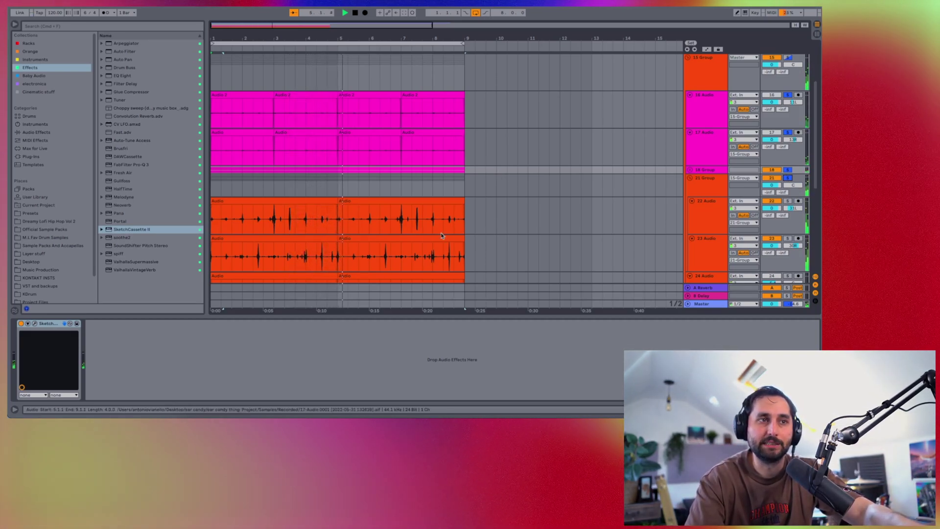
scroll(739, 175, "down", 1)
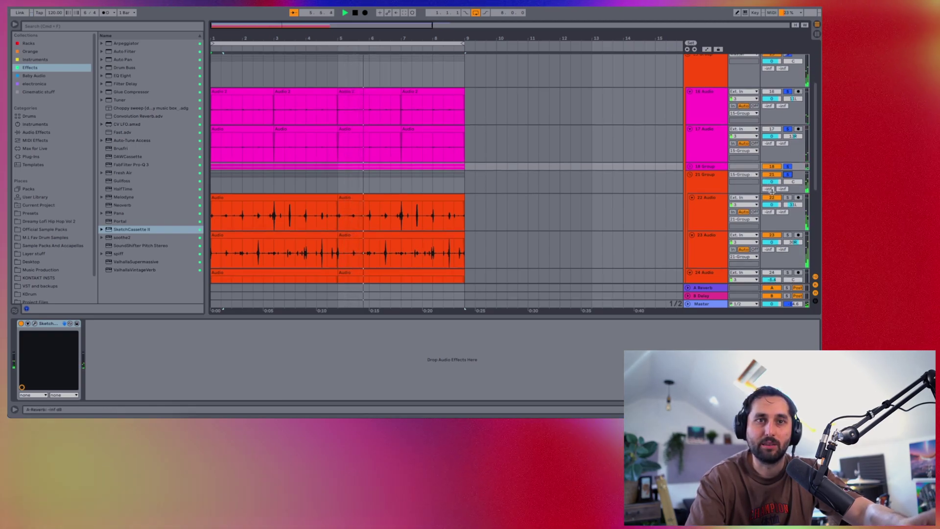
left_click(710, 187)
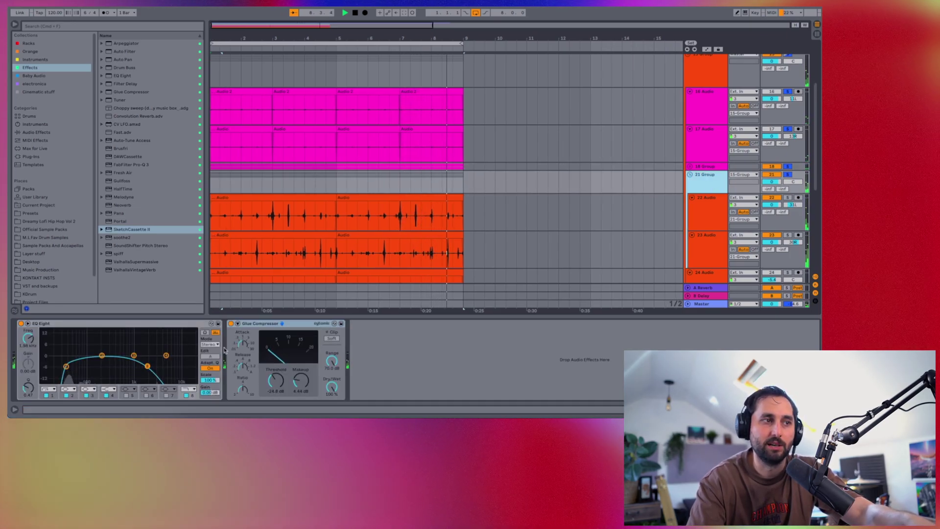
left_click_drag(66, 366, 81, 364)
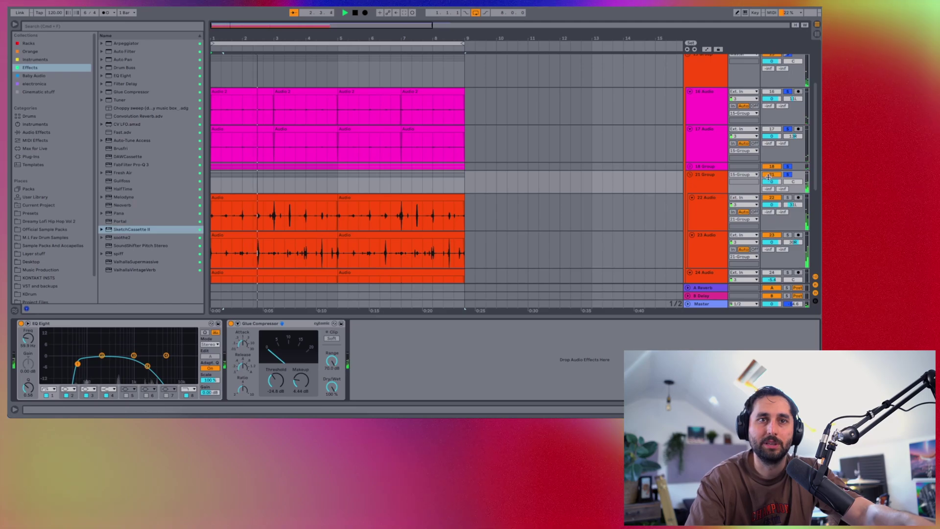
Fold 21 Group, show the 24 Audio track's devices and stop playback.
left_click(698, 175)
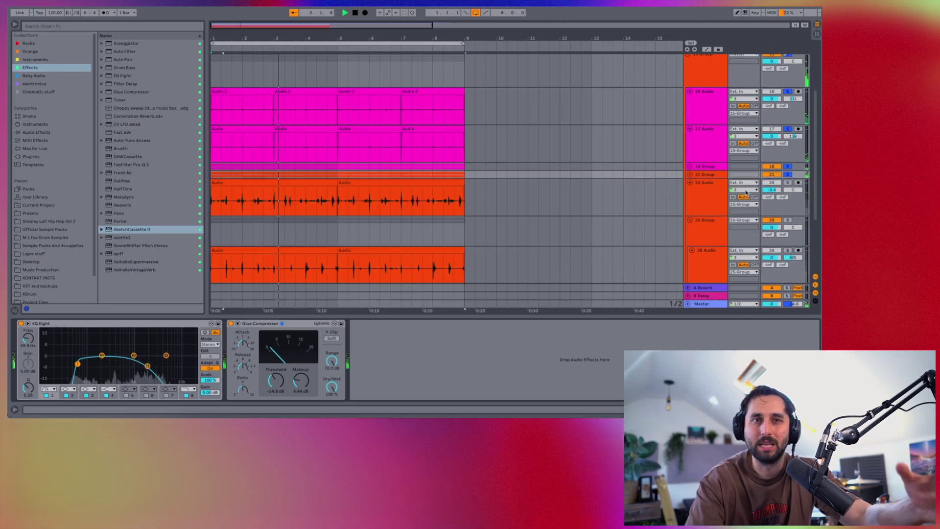
left_click(715, 189)
key("space")
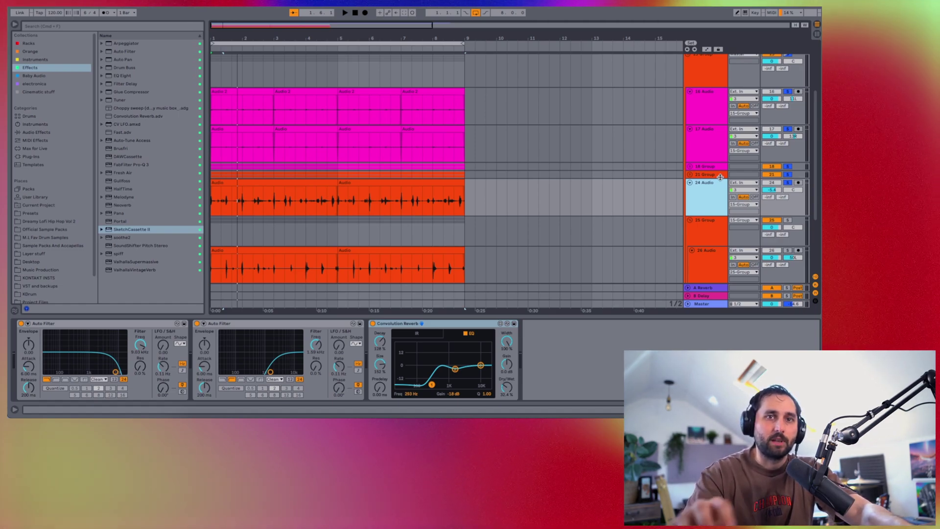
Solo only the 24 Audio track and raise its Convolution Reverb's Dry/Wet during playback.
left_click(787, 174)
key("space")
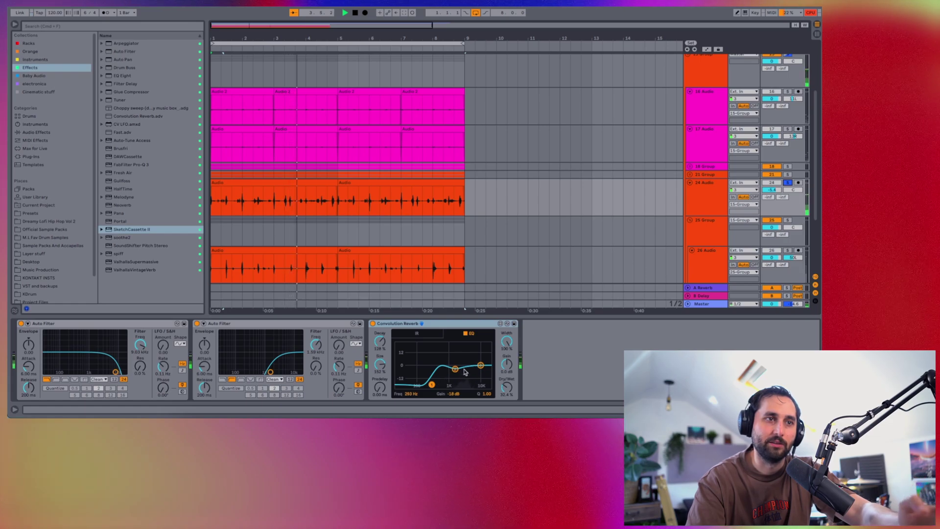
left_click_drag(507, 399, 507, 390)
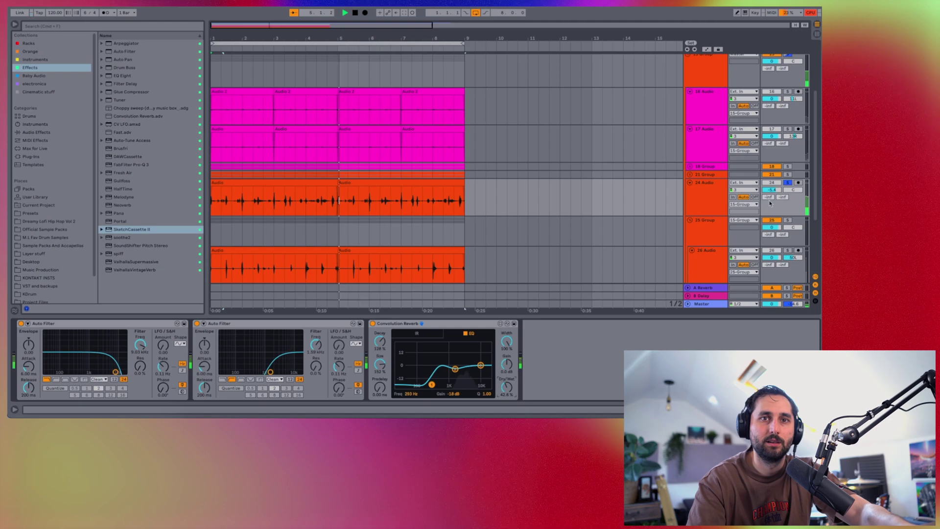
Show 25 Group's devices, solo the 26 Audio track and compare its sound with Grain Delay off and on.
scroll(685, 135, "down", 3)
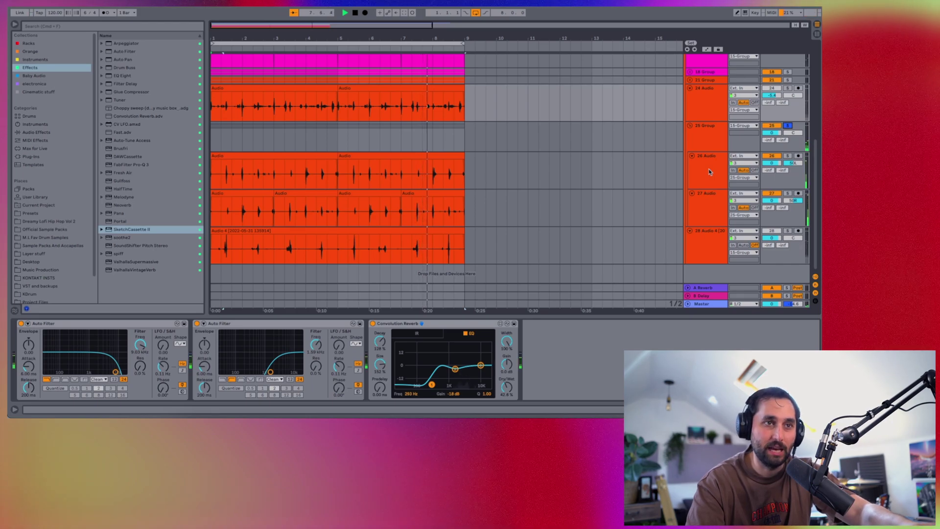
left_click(695, 139)
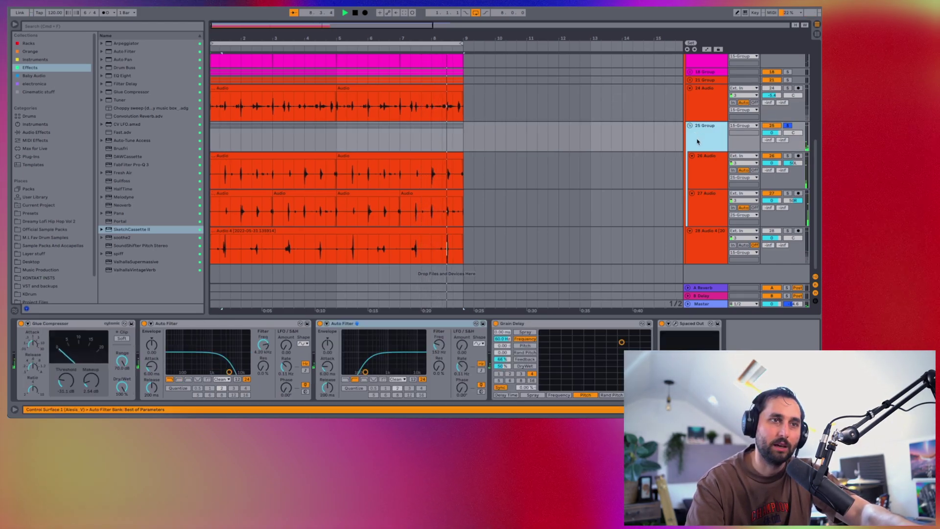
left_click(787, 155)
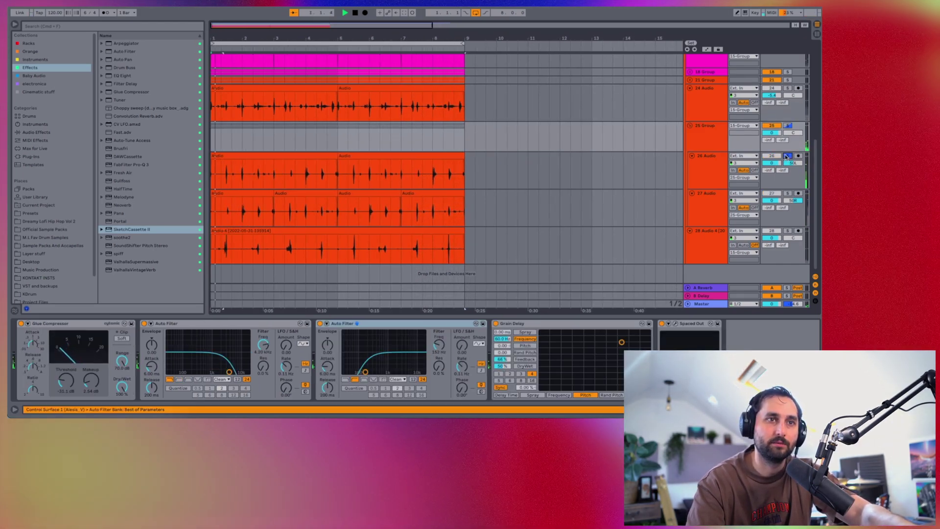
left_click(705, 139)
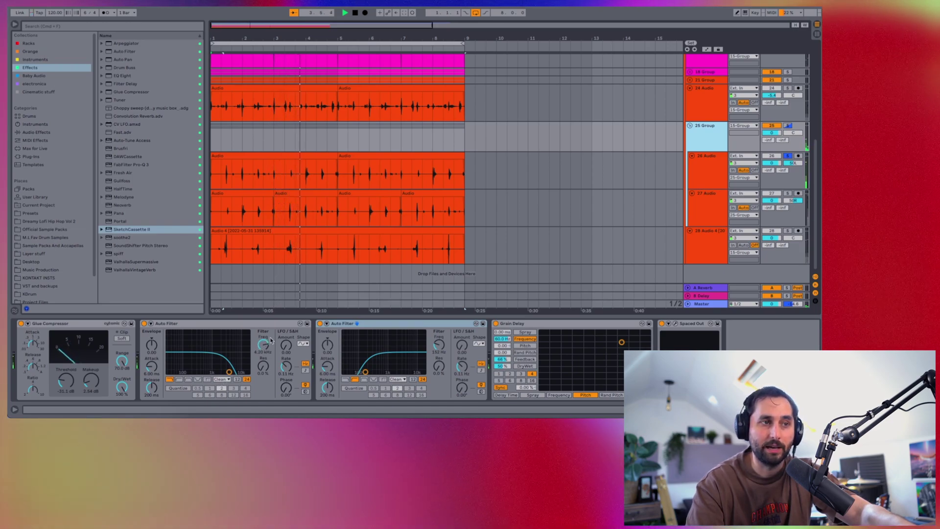
left_click(496, 324)
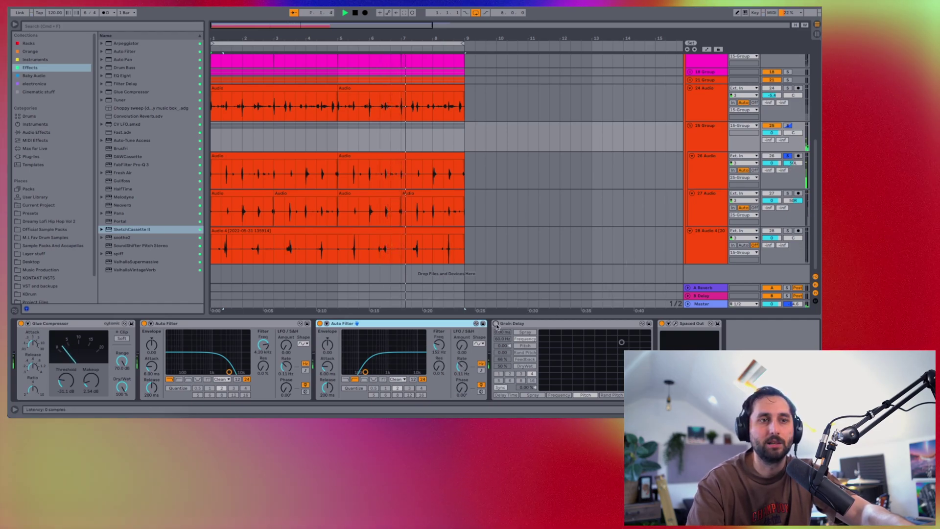
left_click(496, 323)
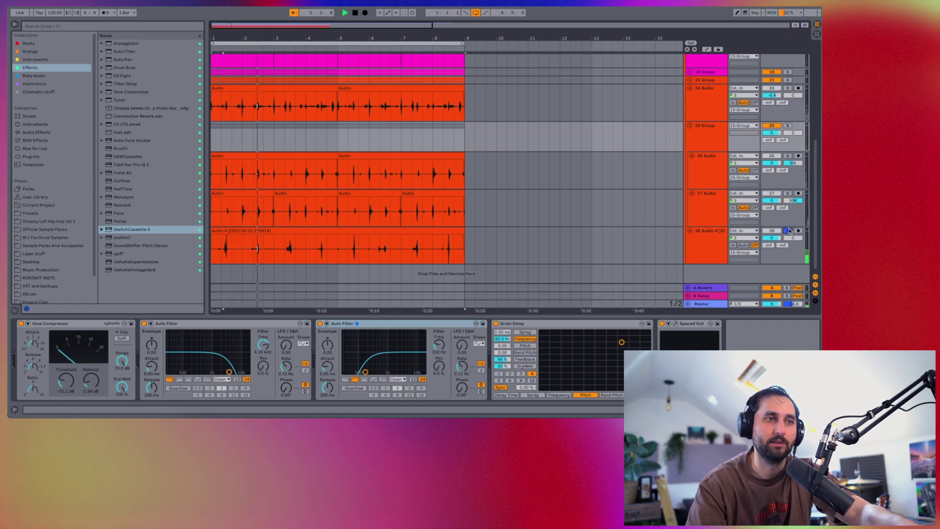
Show the soloed 28 Audio 4 track's devices and raise its Convolution Reverb's Dry/Wet.
left_click(703, 241)
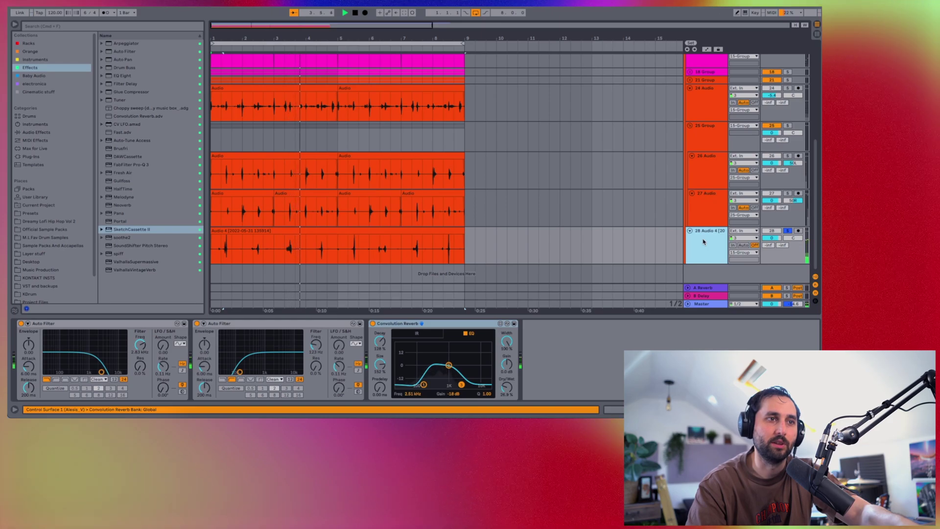
left_click_drag(509, 389, 508, 385)
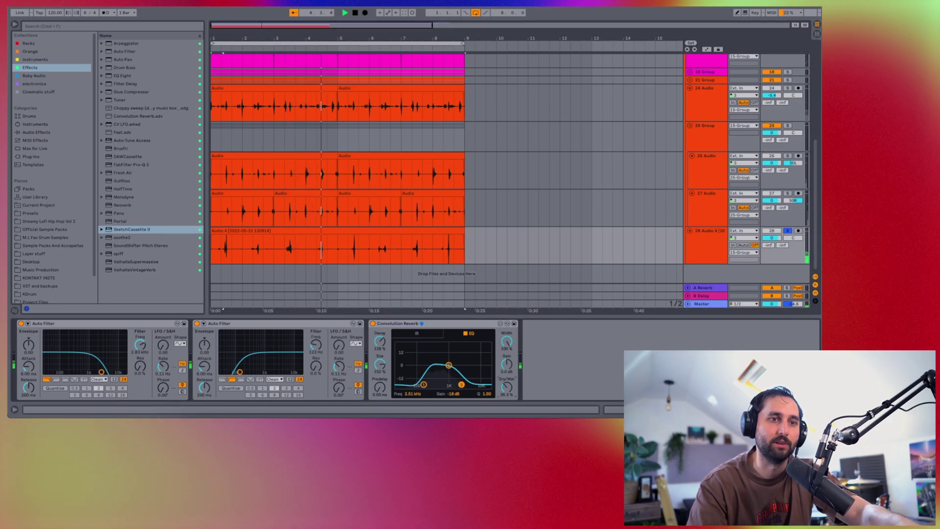
Show the 15 Group's devices, stop playback and add an Auto Pan after the existing effect.
scroll(711, 120, "up", 5)
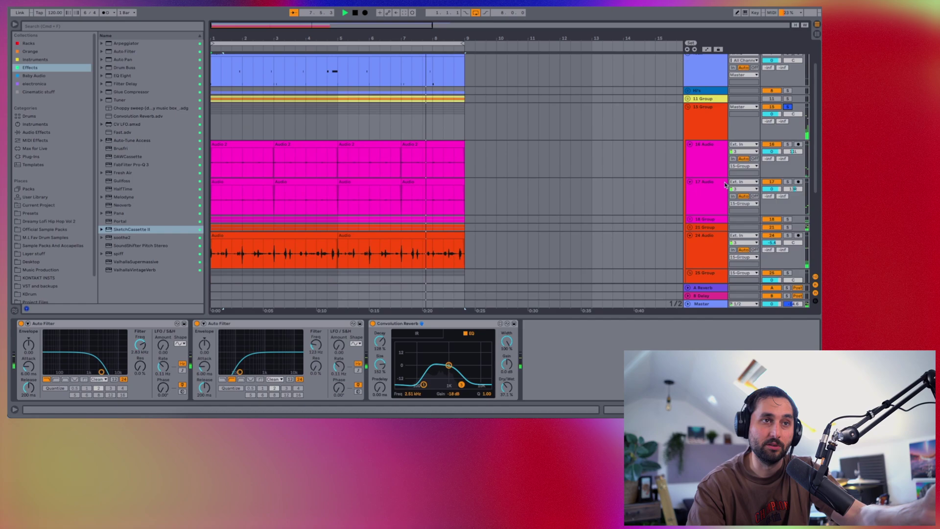
left_click(711, 120)
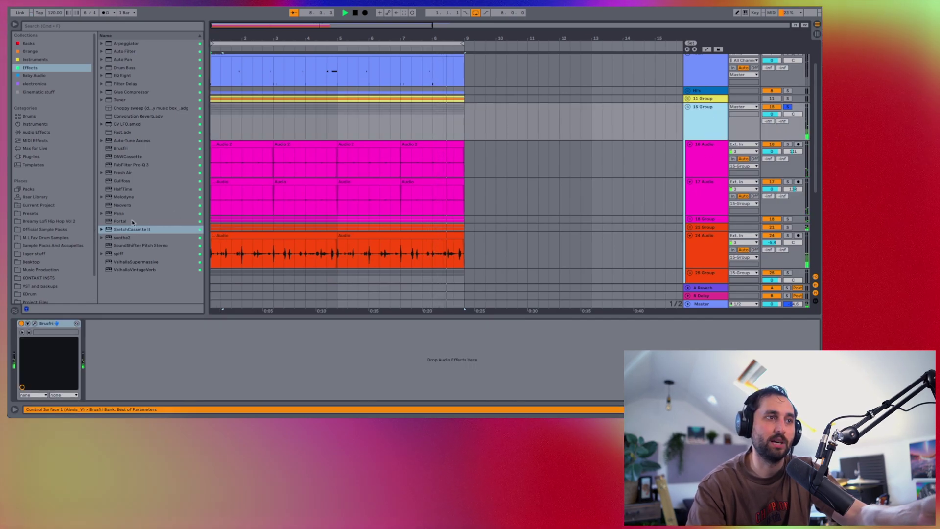
key("space")
left_click_drag(122, 59, 268, 356)
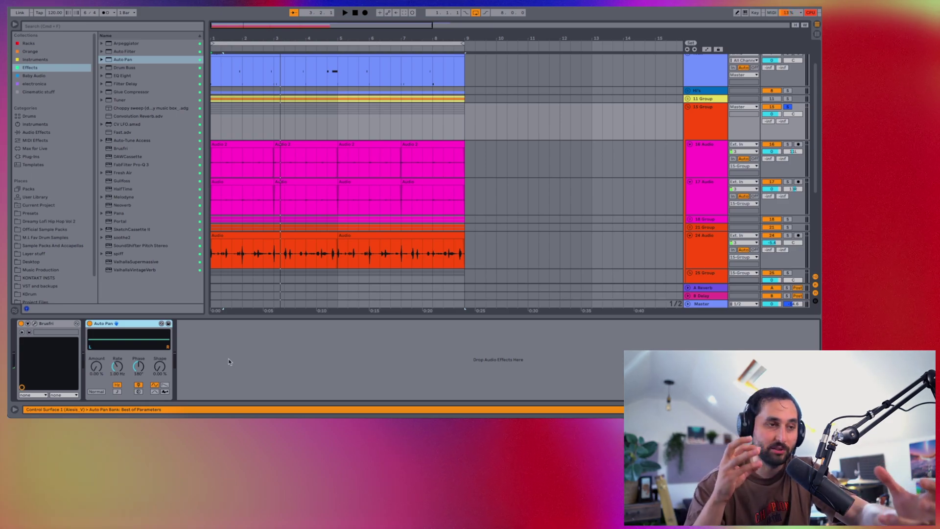
Sync Auto Pan to the tempo during playback, with Amount at 100 %, Rate at 3/4 and Phase at 0°.
left_click(117, 391)
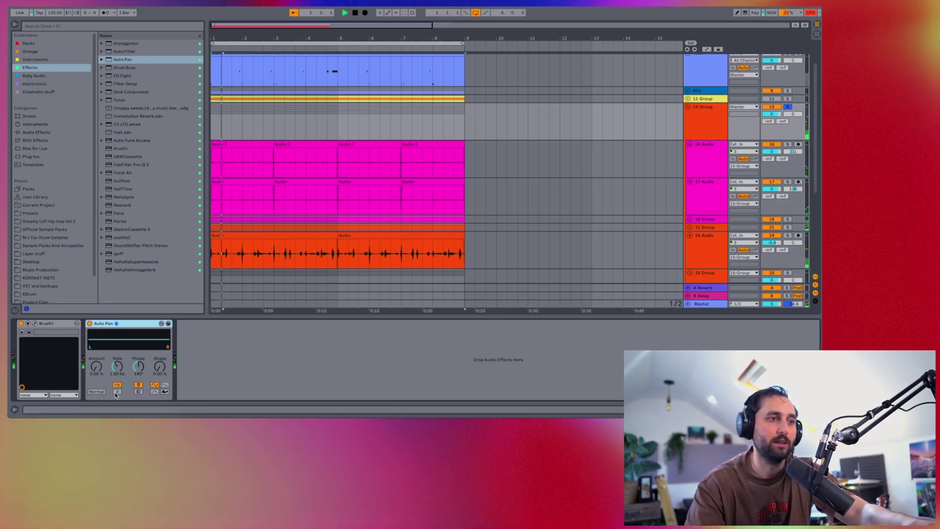
key("space")
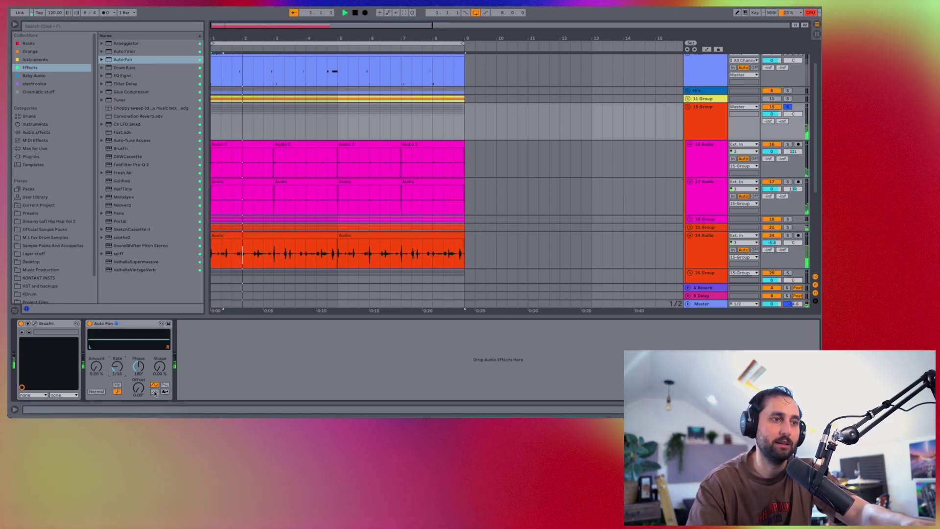
mouse_move(102, 373)
left_mouse_down()
mouse_move(102, 353)
mouse_move(107, 376)
left_mouse_up()
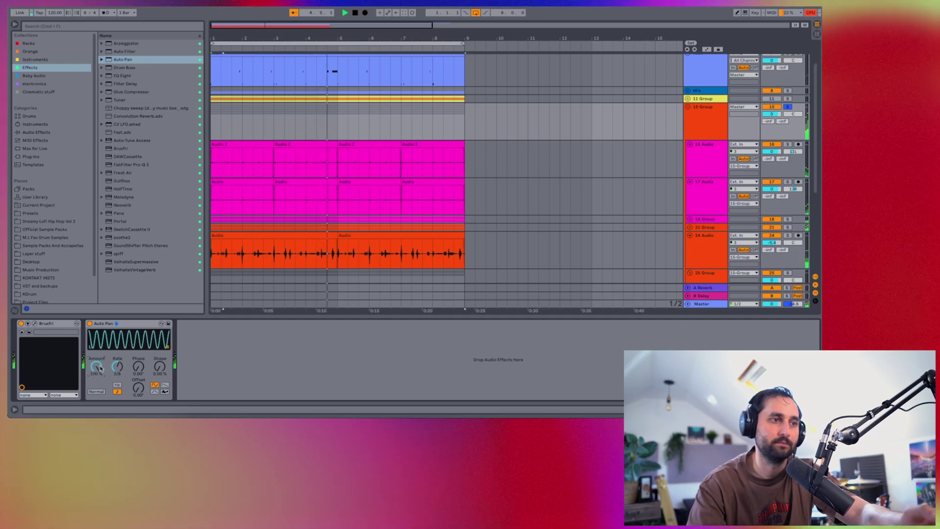
left_click_drag(117, 367, 117, 363)
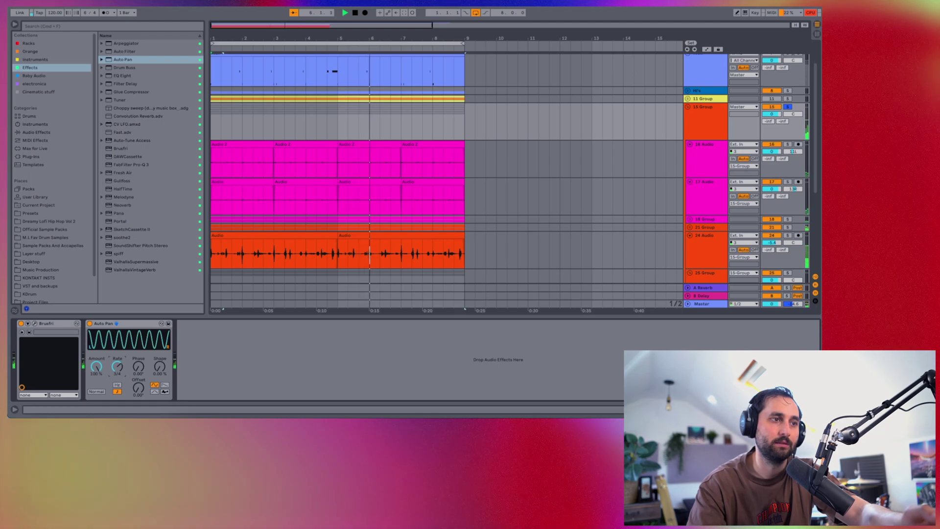
Restart playback, reduce Auto Pan's Amount and compare the 15 Group with the effect off and on.
key("space")
key("space")
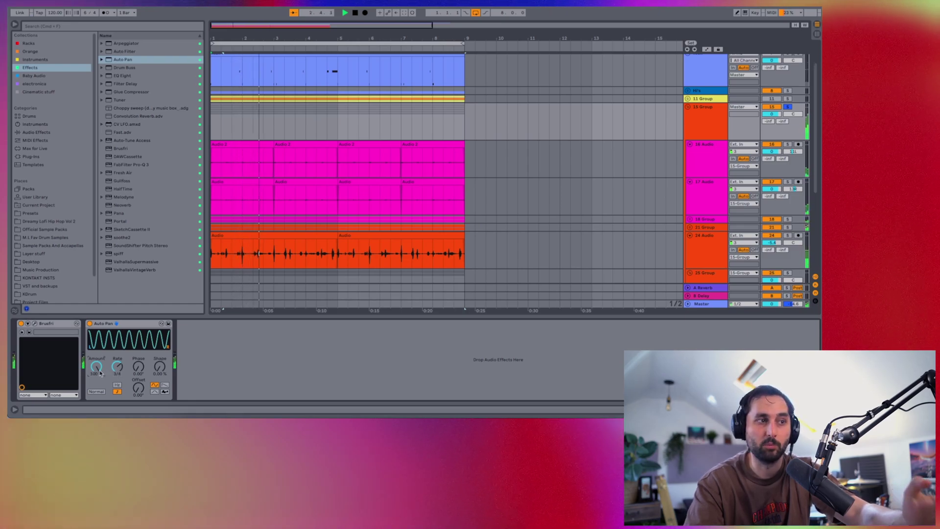
left_click_drag(98, 368, 98, 371)
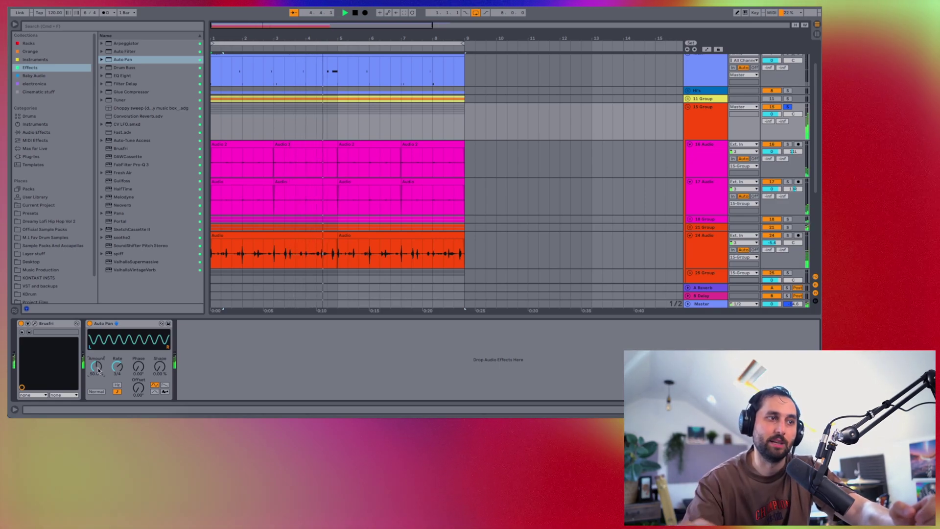
left_click(89, 324)
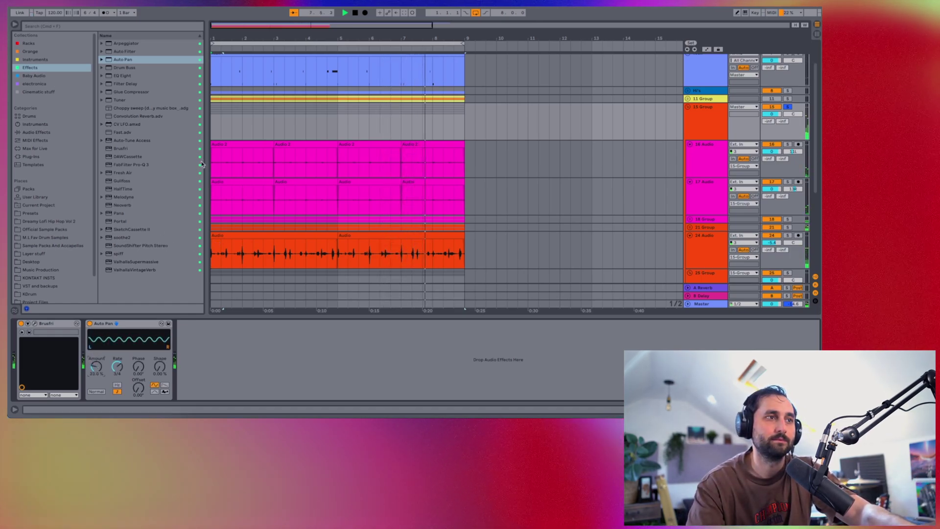
Find HalfTime in the effects collection, add it after Auto Pan with its Mix at 20% and close its window.
left_click(124, 28)
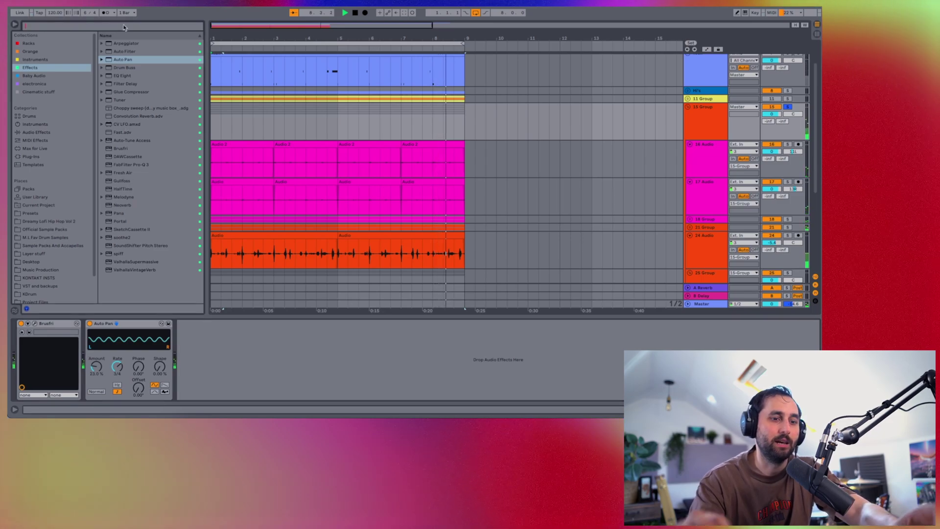
type("half")
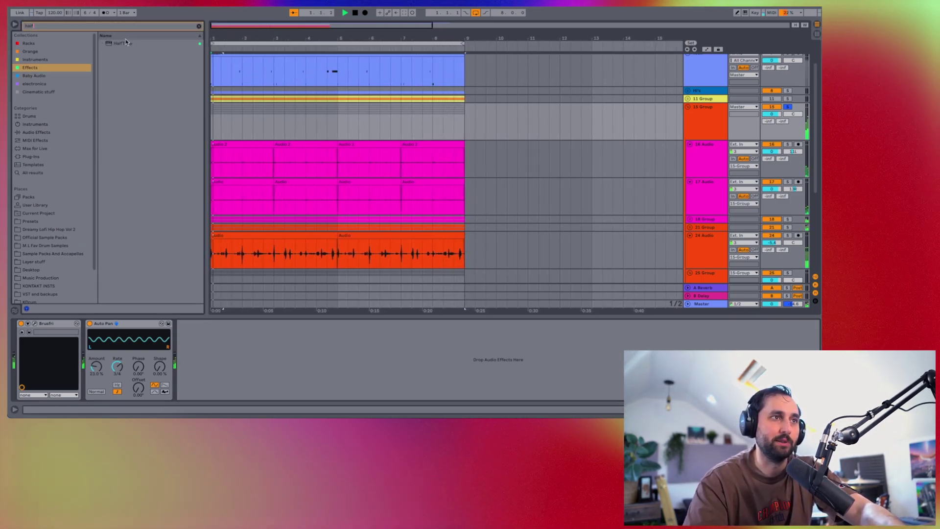
left_click_drag(346, 330, 348, 328)
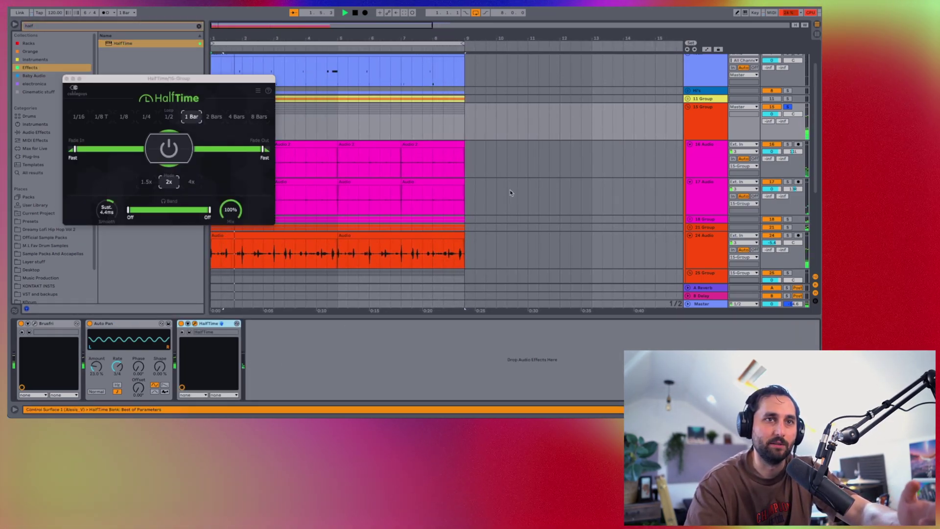
left_click_drag(230, 209, 226, 216)
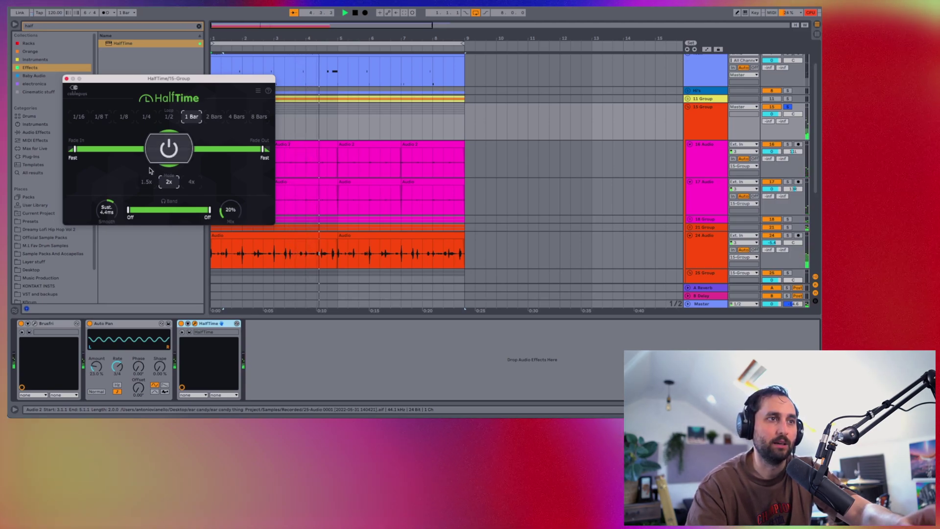
left_click(67, 78)
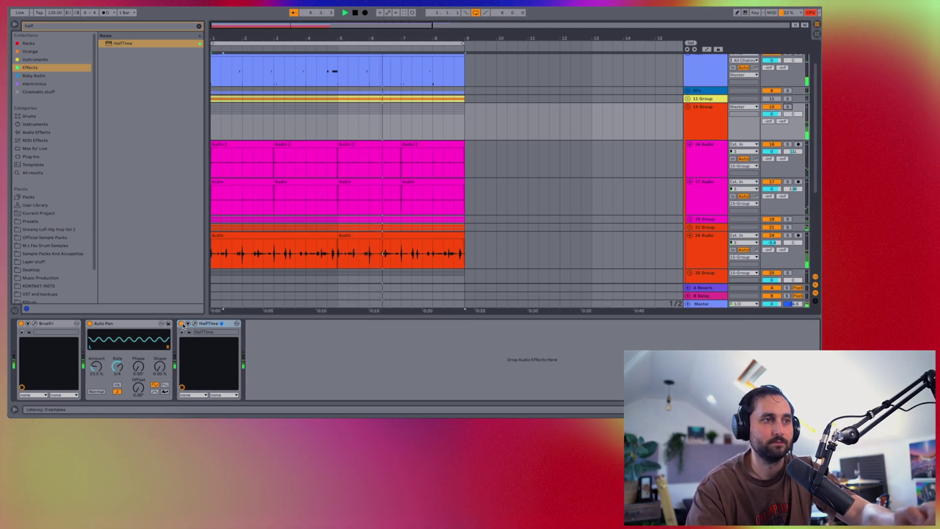
Clear the effect search, stop playback, search the plug-ins for "track" and add Trackspacer 2.5 after HalfTime.
left_click(199, 26)
key("space")
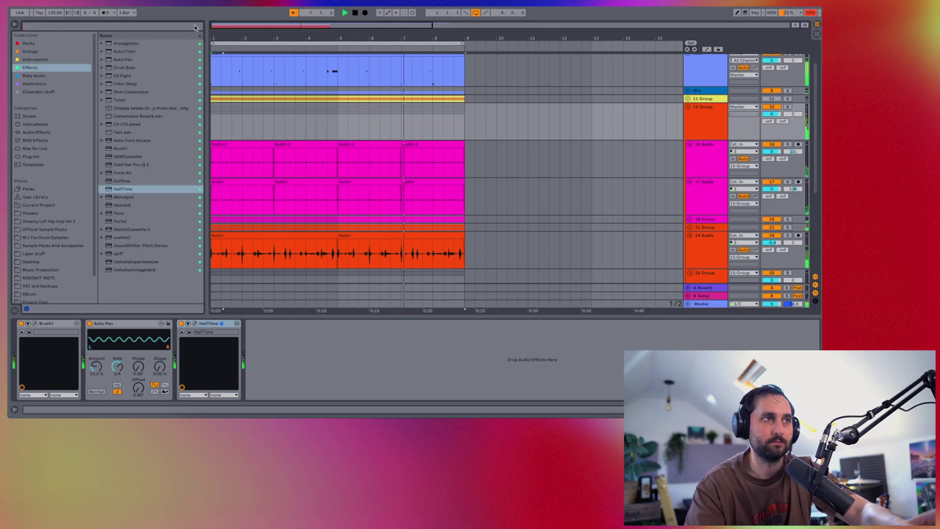
left_click(31, 156)
key("ctrl+f")
type("track")
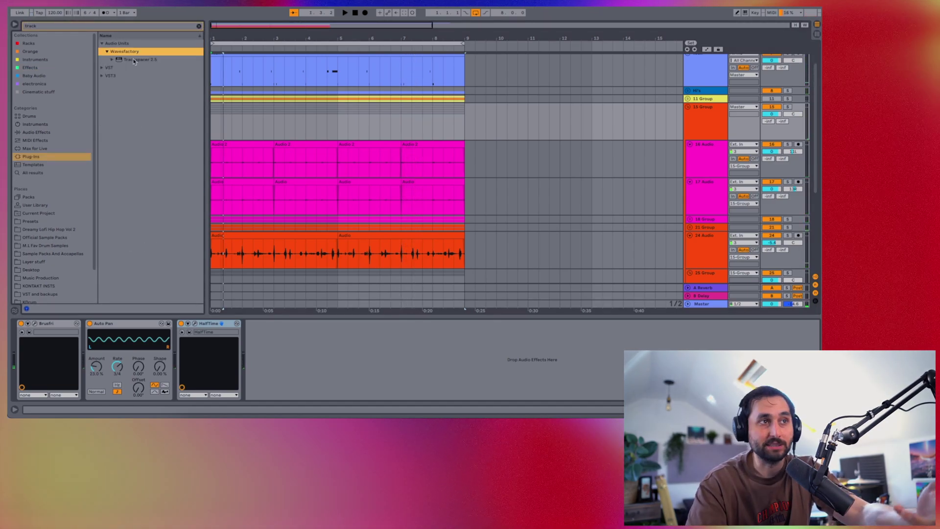
left_click_drag(134, 60, 352, 355)
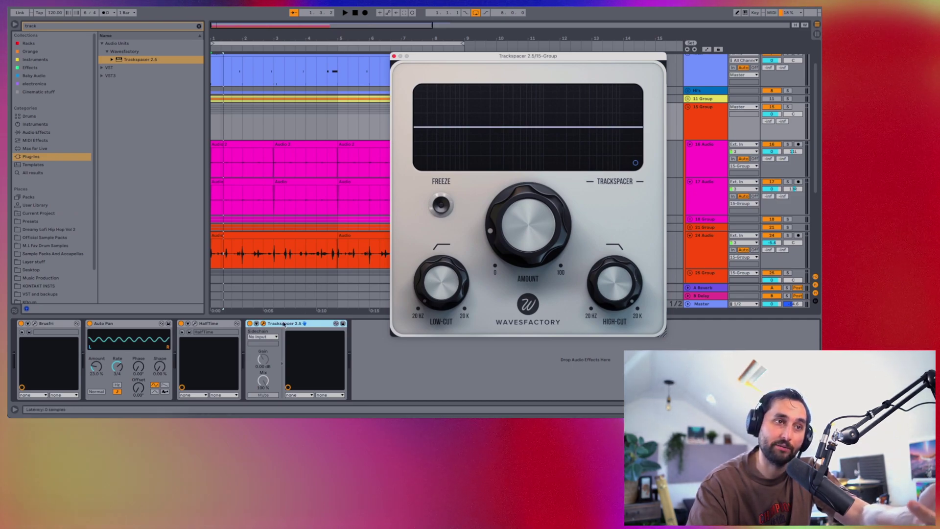
Set Trackspacer's sidechain input to Kick and its low-cut to 20 Hz during playback, and close its window.
left_click(263, 333)
left_click(264, 336)
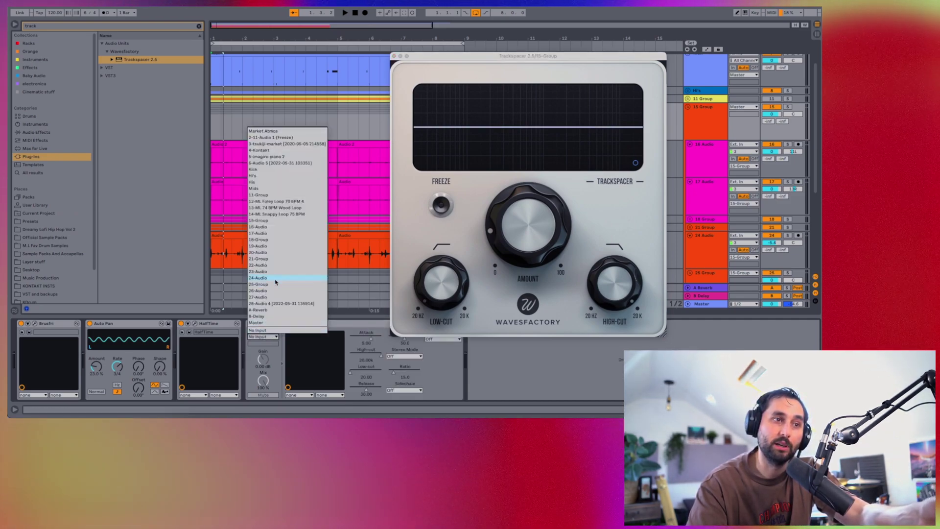
left_click(282, 171)
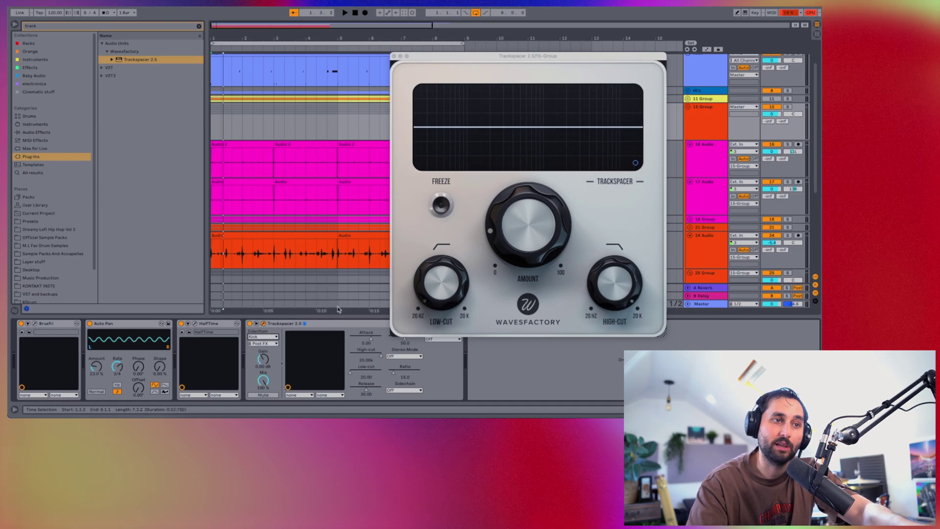
key("space")
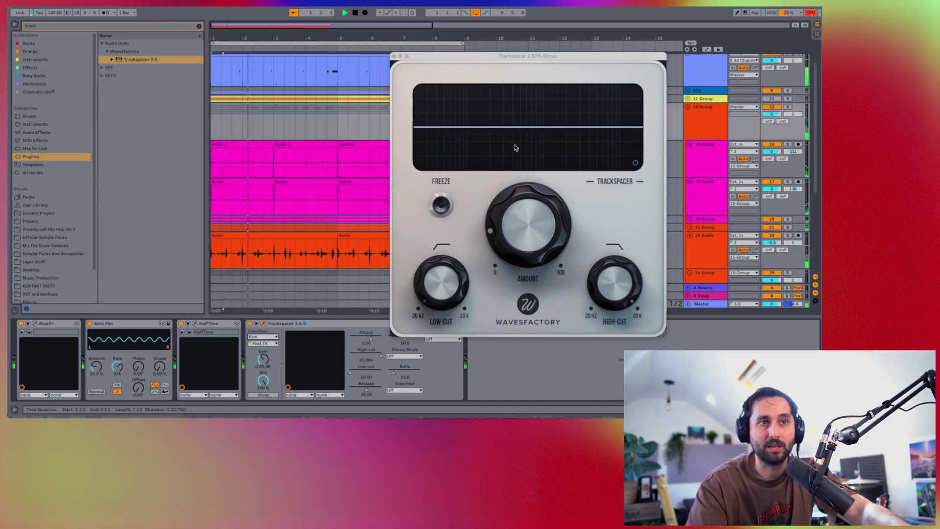
left_click_drag(434, 286, 434, 299)
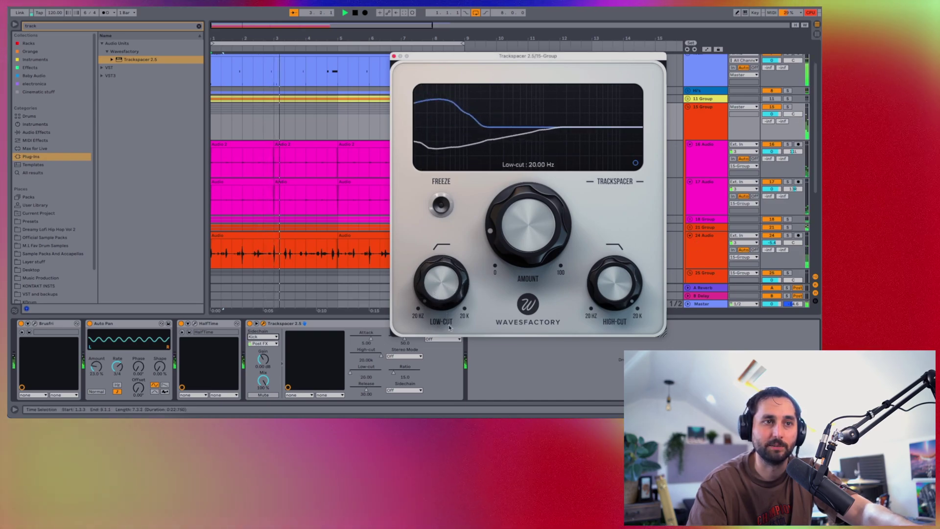
left_click(394, 56)
Duplicate Trackspacer, set the copy's sidechain input to Mids and check its response in the plug-in window.
left_click(378, 324)
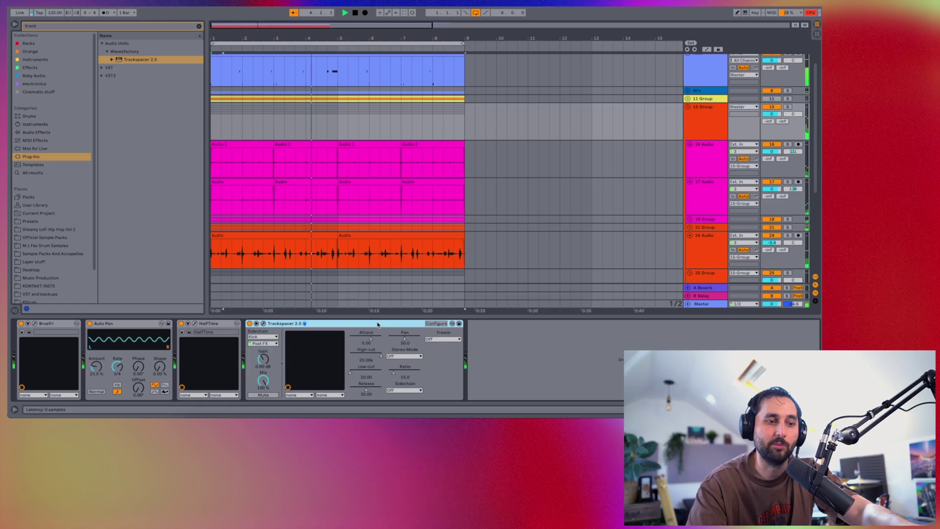
key("super+d")
left_click(485, 337)
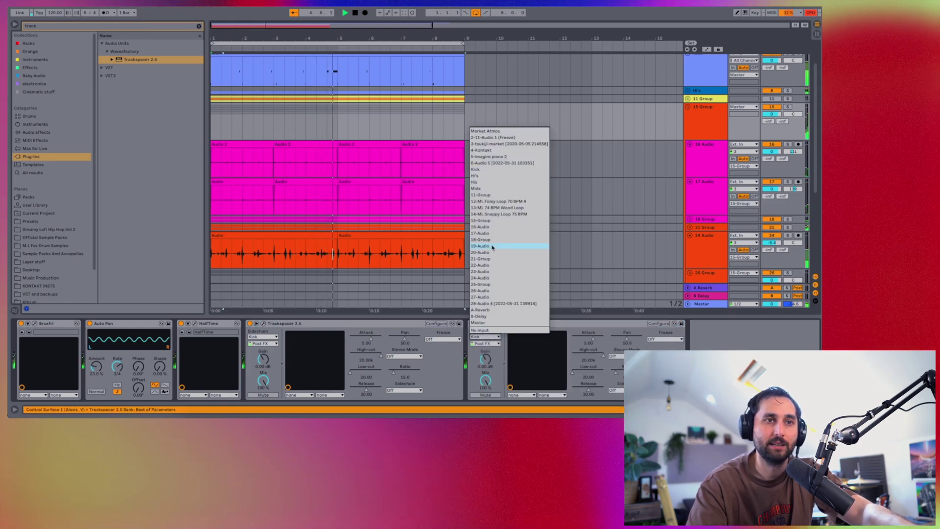
left_click(498, 189)
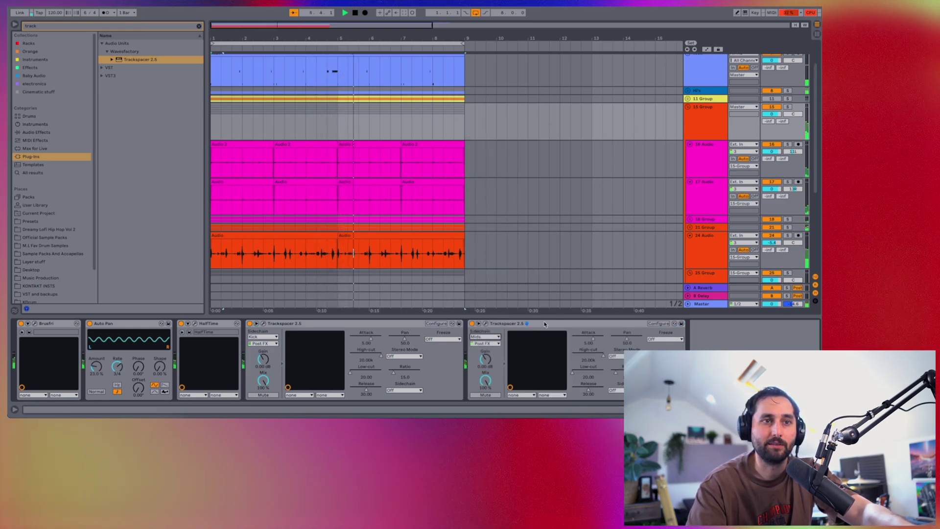
left_click(484, 323)
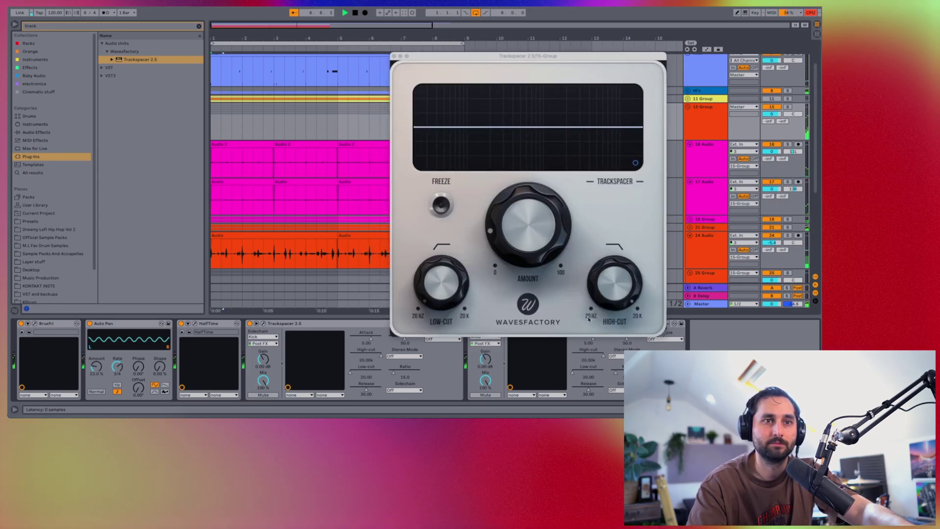
left_click(393, 59)
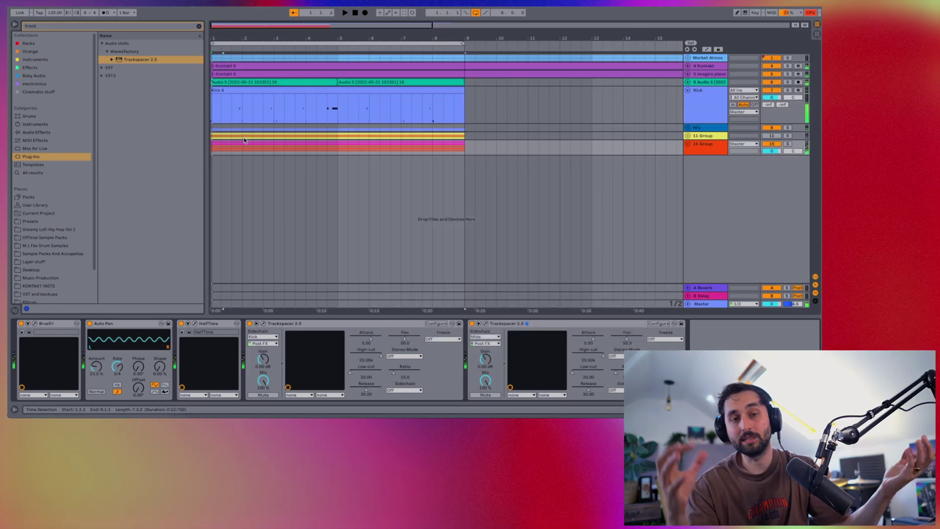
Freeze the recorded Audio 2 track with its effects and flatten it into a processed audio clip.
key("space")
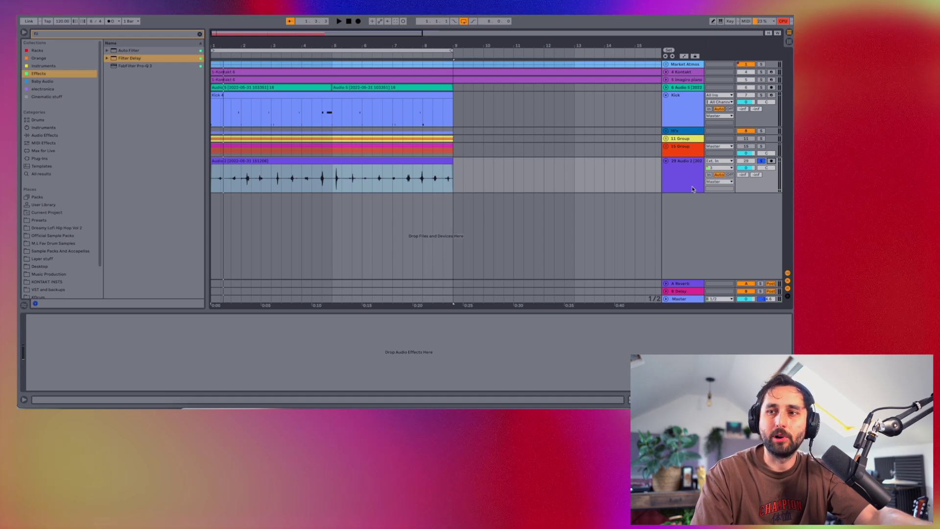
left_click(695, 189)
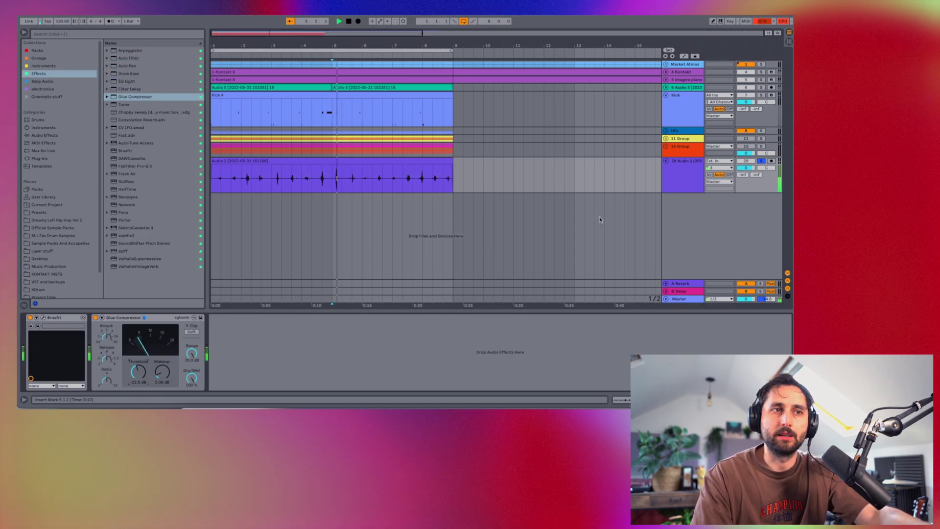
right_click(684, 168)
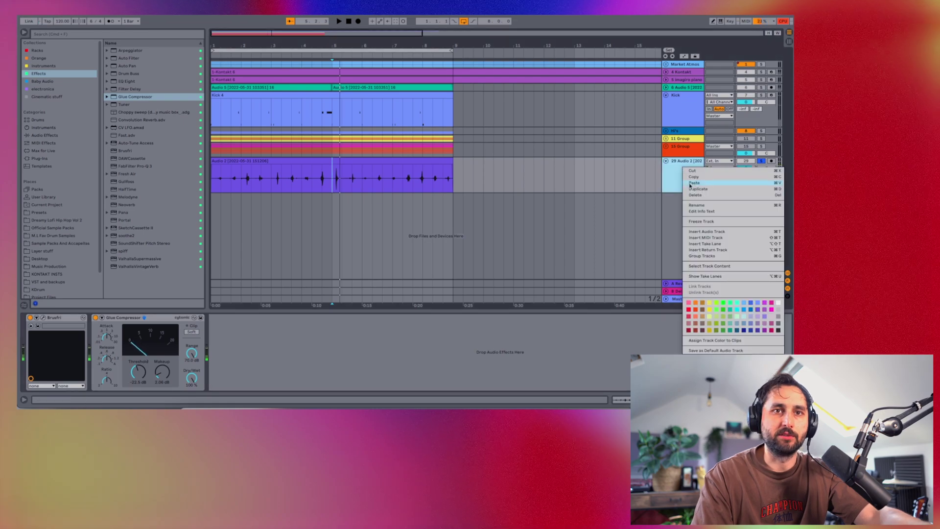
left_click(702, 222)
right_click(685, 177)
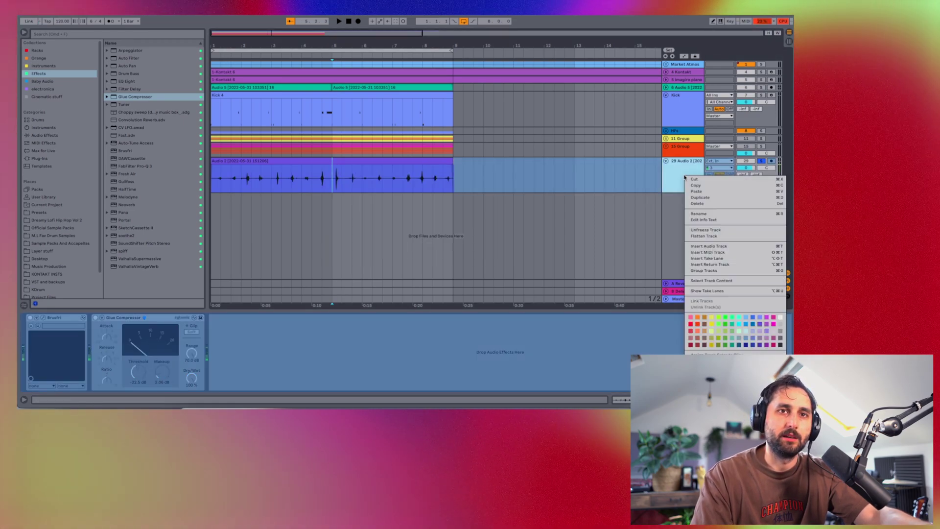
left_click(704, 236)
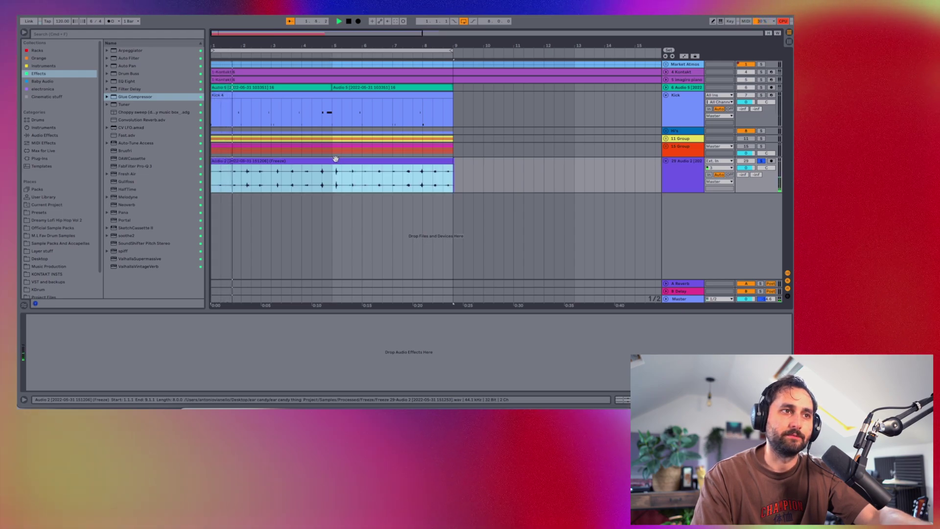
Insert a MIDI track below Audio 2, add Simpler with the flattened recording as its sample and switch it to Slice mode.
right_click(710, 219)
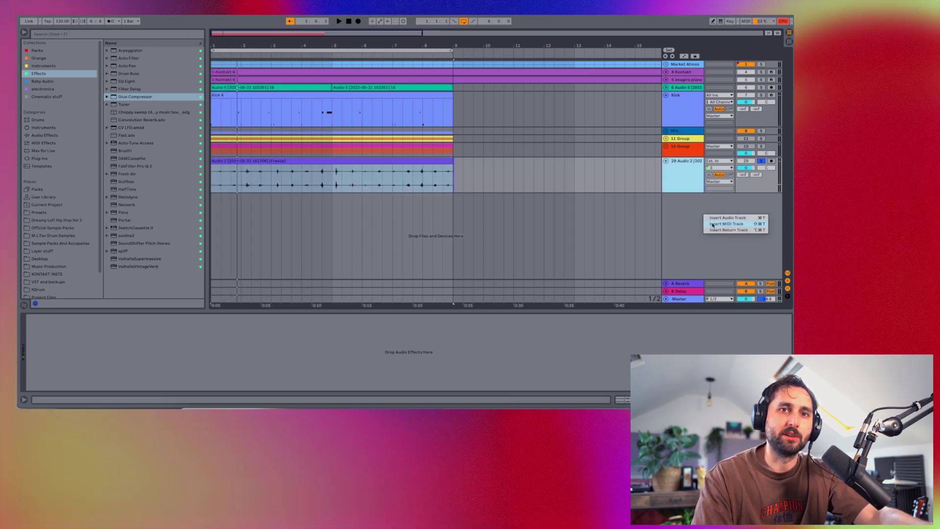
left_click(713, 225)
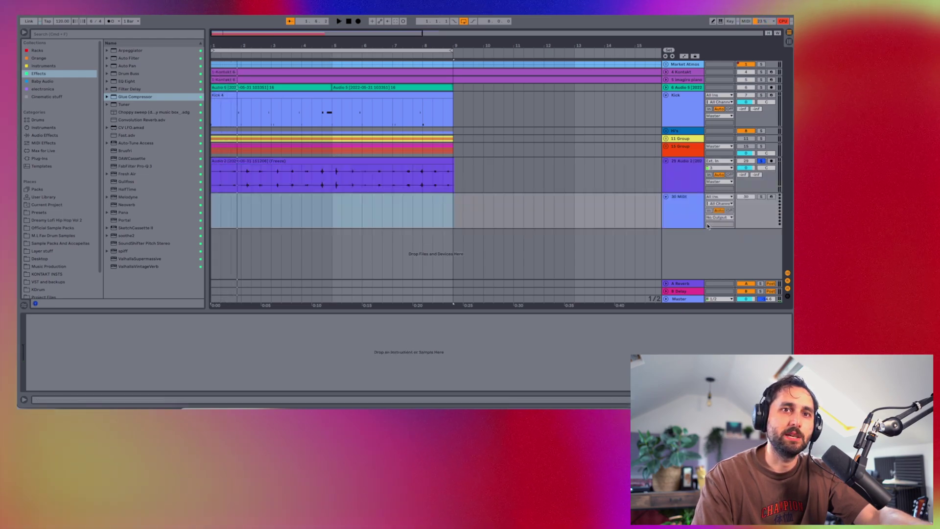
left_click(44, 127)
left_click_drag(120, 65, 252, 319)
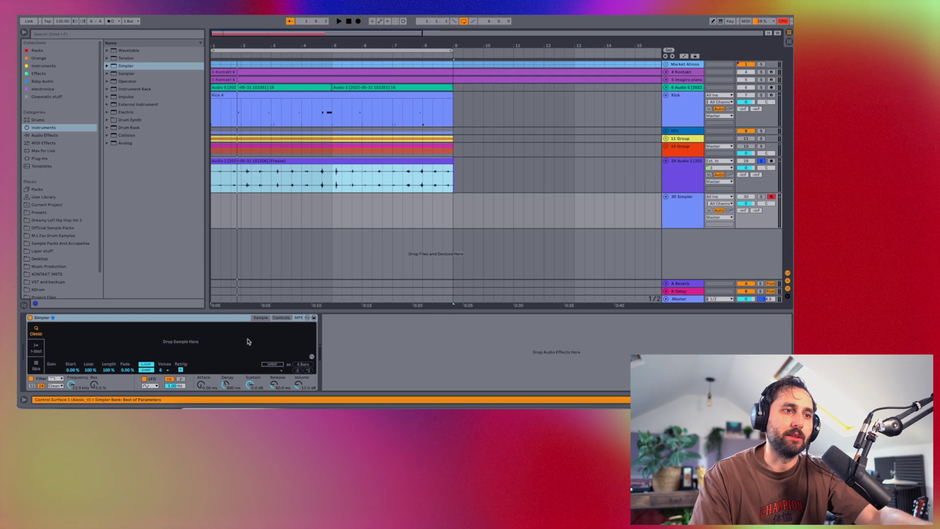
left_click(36, 365)
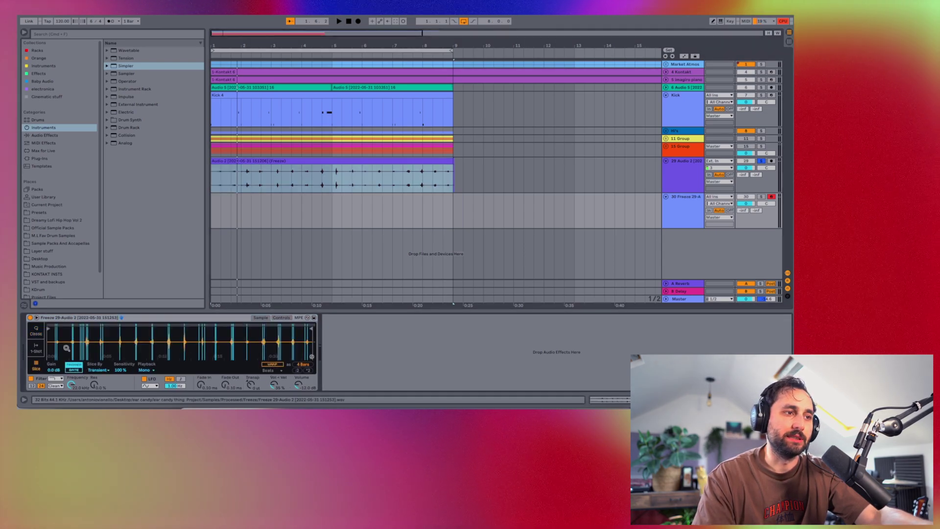
Set Simpler to slice by Manual, place slice markers on the recording's hits and solo the track.
left_click(99, 370)
left_click(95, 394)
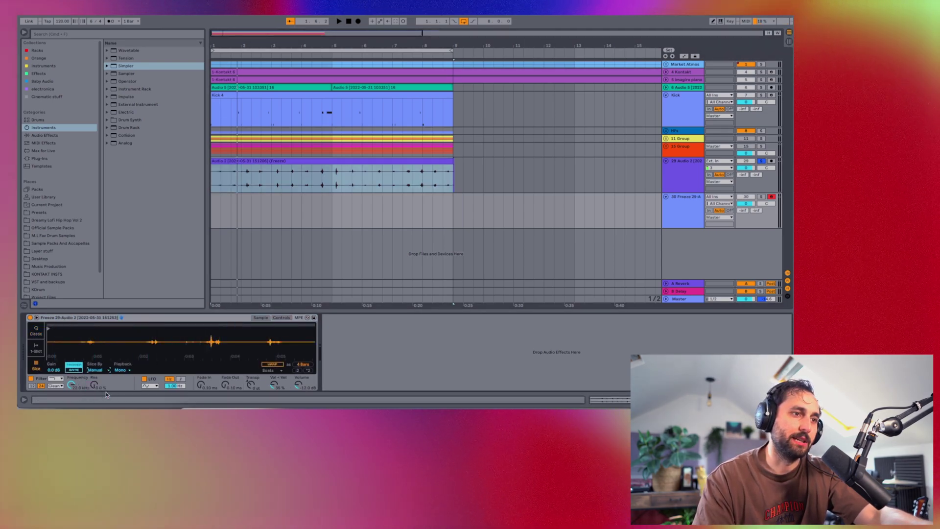
left_click_drag(78, 328, 82, 344)
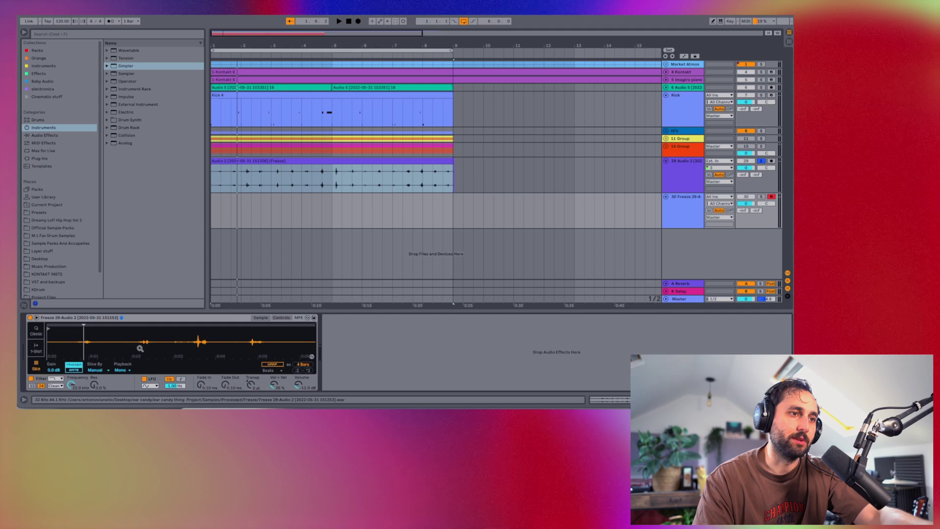
double_click(199, 352)
left_click_drag(270, 354, 205, 354)
left_click(761, 197)
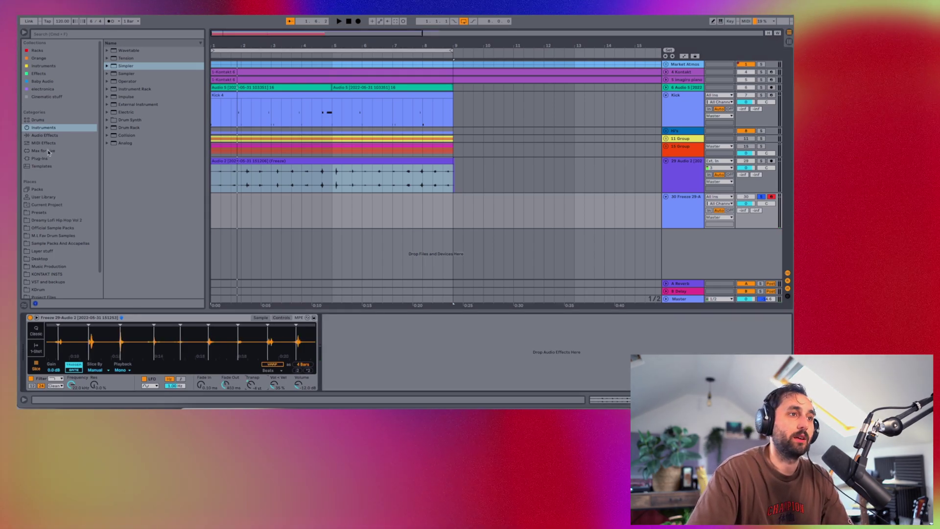
Add the Velocity preset "Add some Random" ahead of Simpler and place an Arpeggiator at the start of the chain.
left_click(58, 135)
left_click(61, 143)
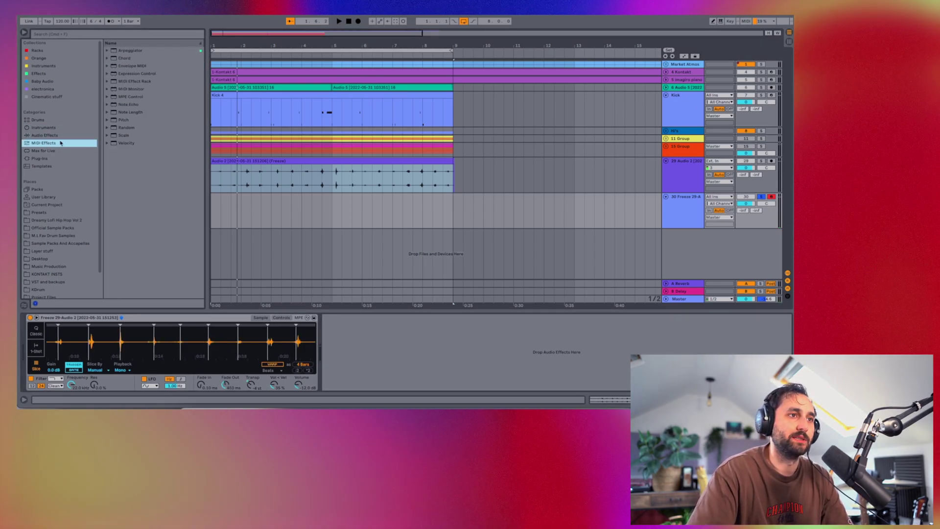
left_click(126, 143)
left_click(108, 143)
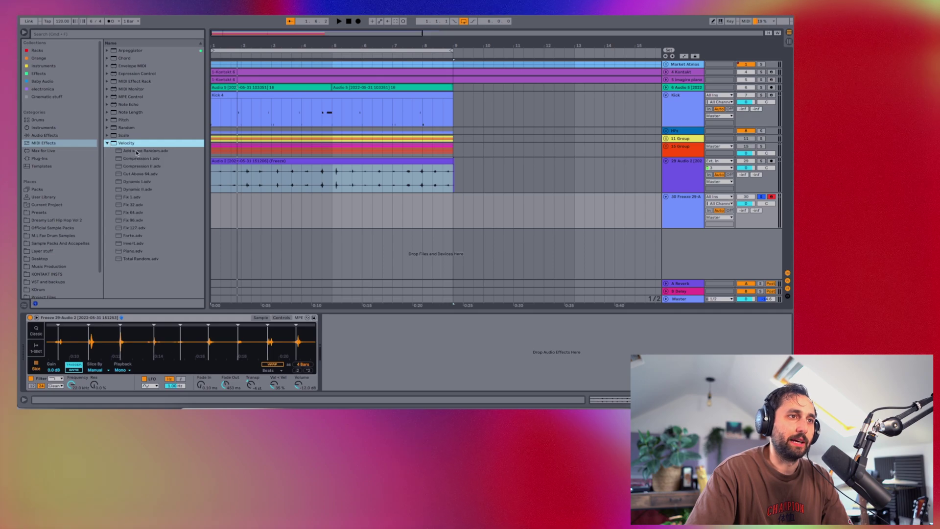
key("Down")
left_click_drag(20, 342, 22, 342)
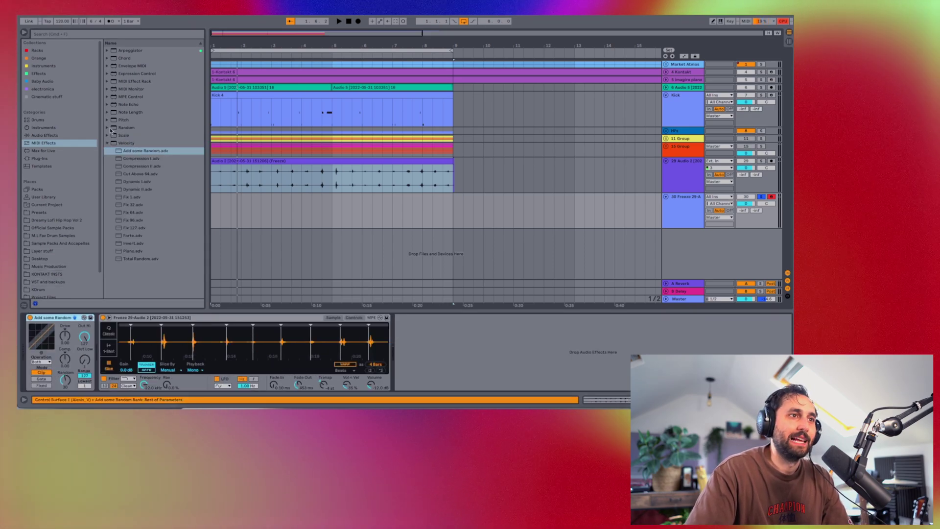
left_click(111, 51)
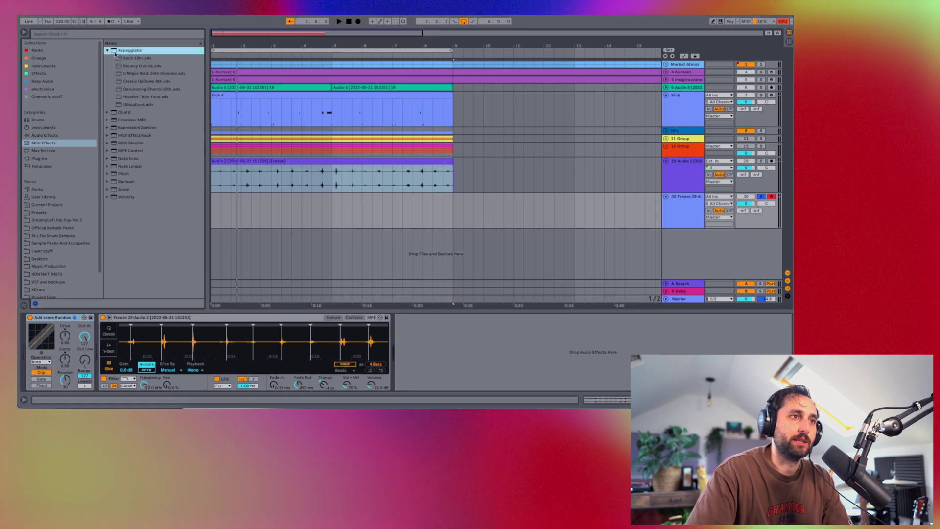
left_click_drag(34, 373, 24, 368)
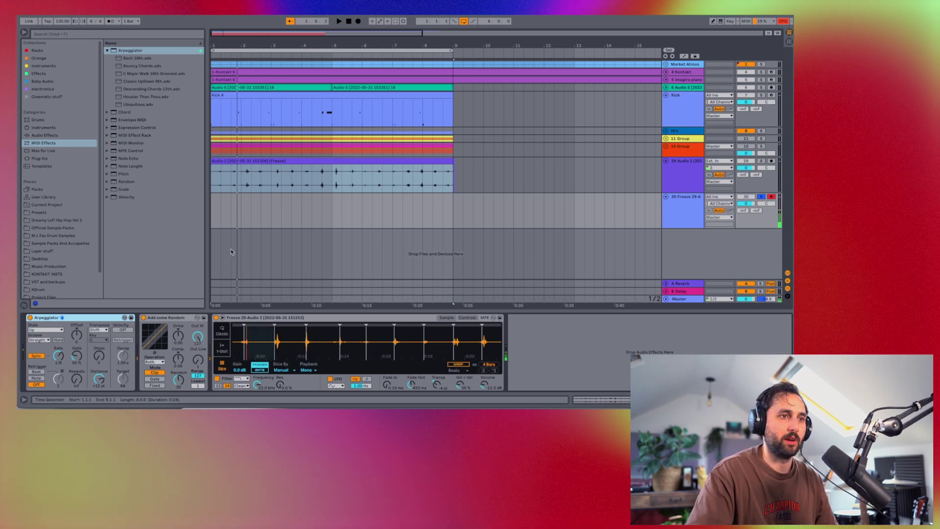
Fill the eight-bar loop on the Simpler track with a MIDI clip of sustained notes, play it and unsolo the track.
double_click(221, 221)
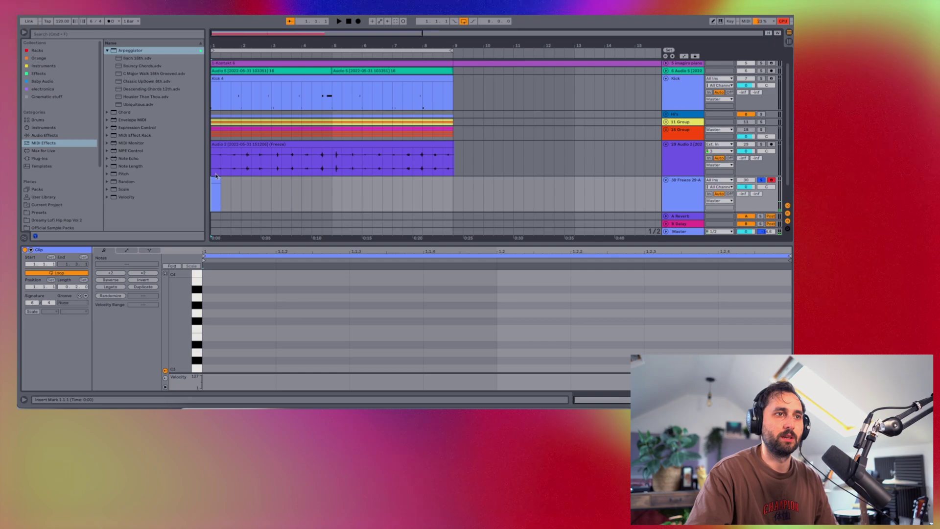
key("super+v")
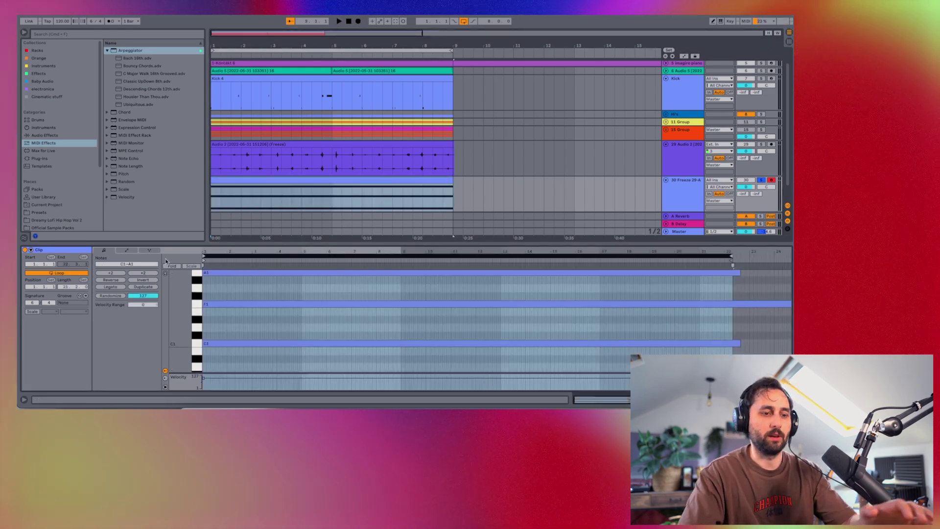
key("space")
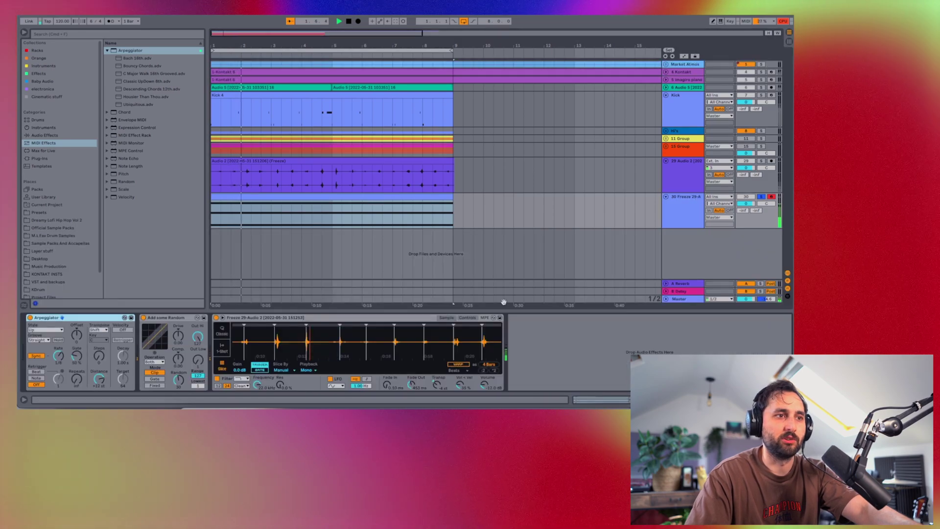
left_click(760, 197)
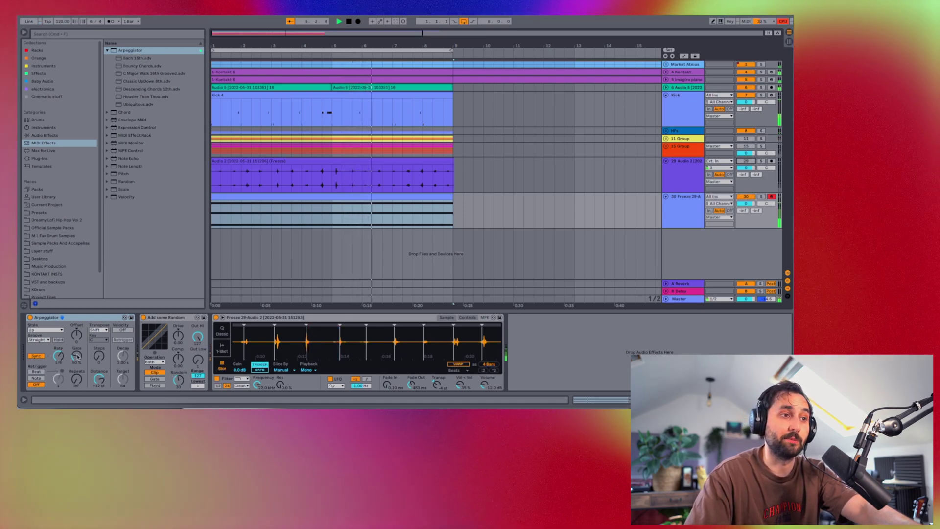
Try the Arpeggiator's styles and rates during playback, choosing the Random Other style with a 1/8 rate.
left_click_drag(103, 361, 103, 357)
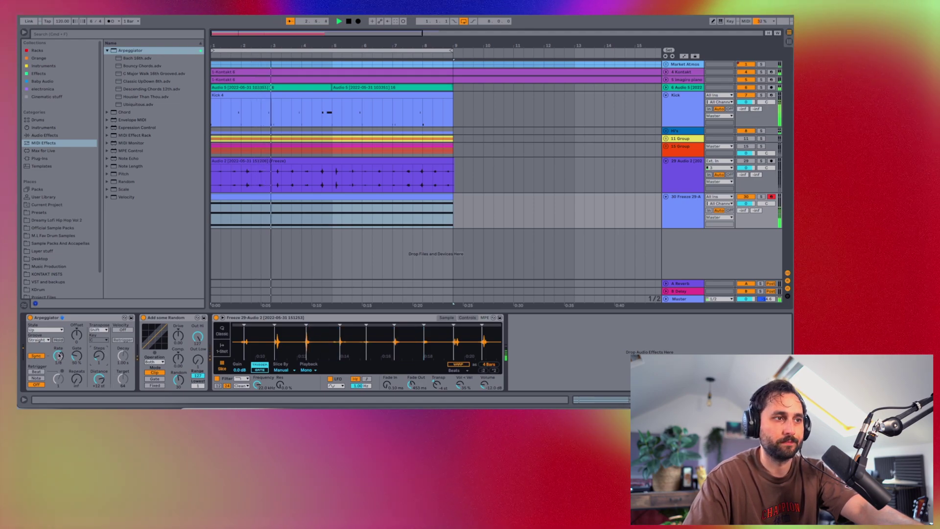
left_click(45, 329)
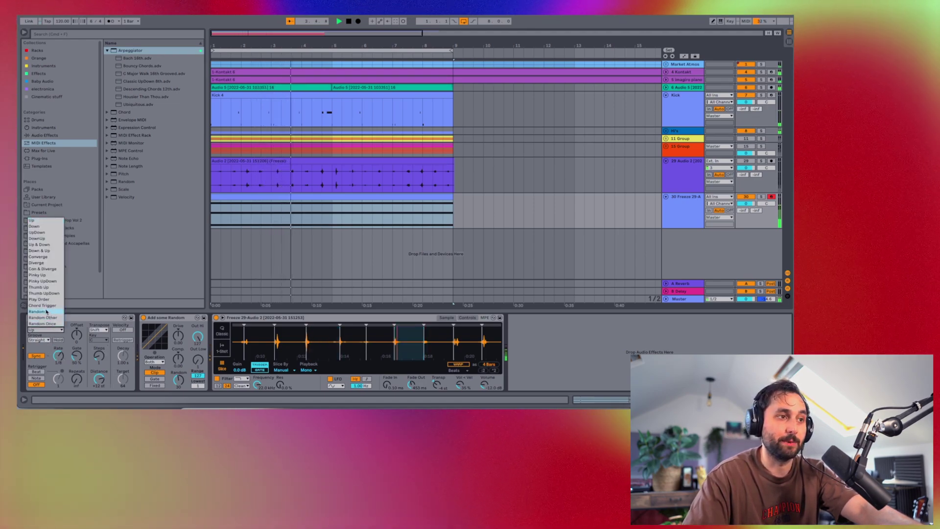
left_click(39, 250)
left_click(52, 332)
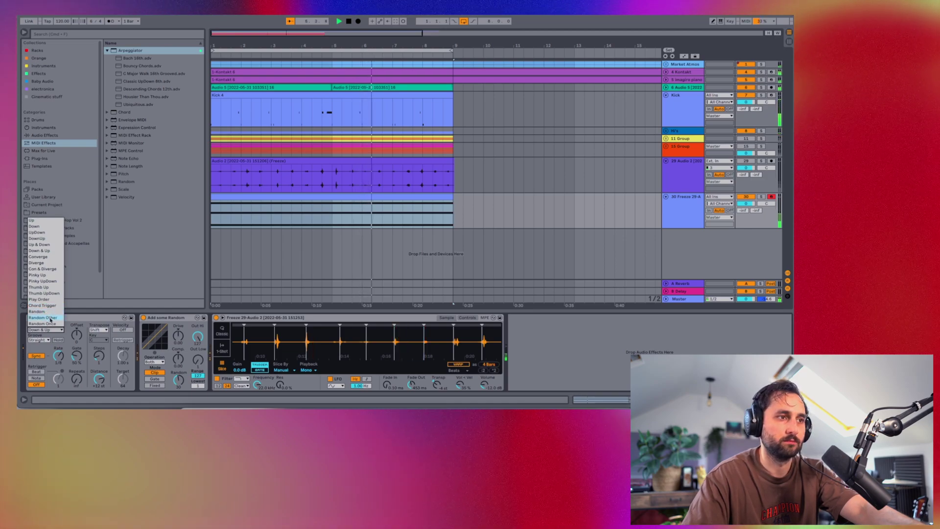
left_click(49, 318)
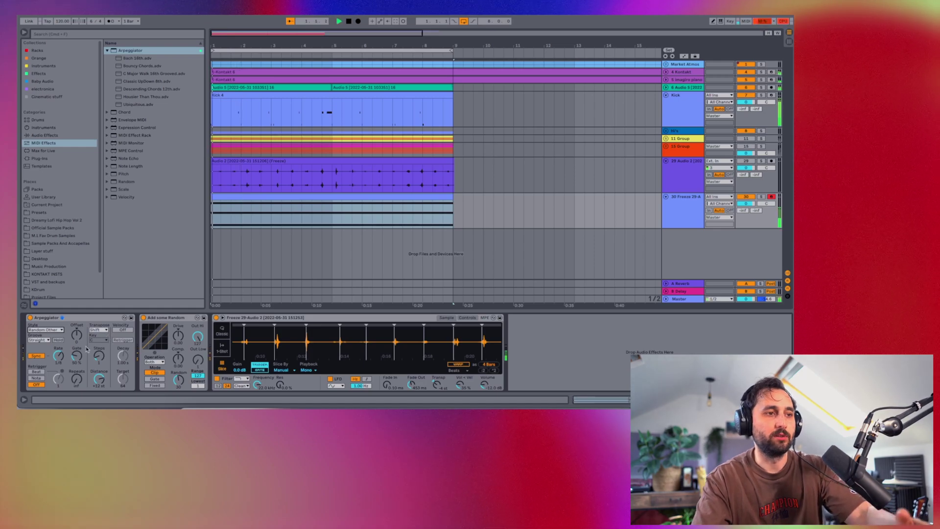
left_click_drag(58, 356, 59, 349)
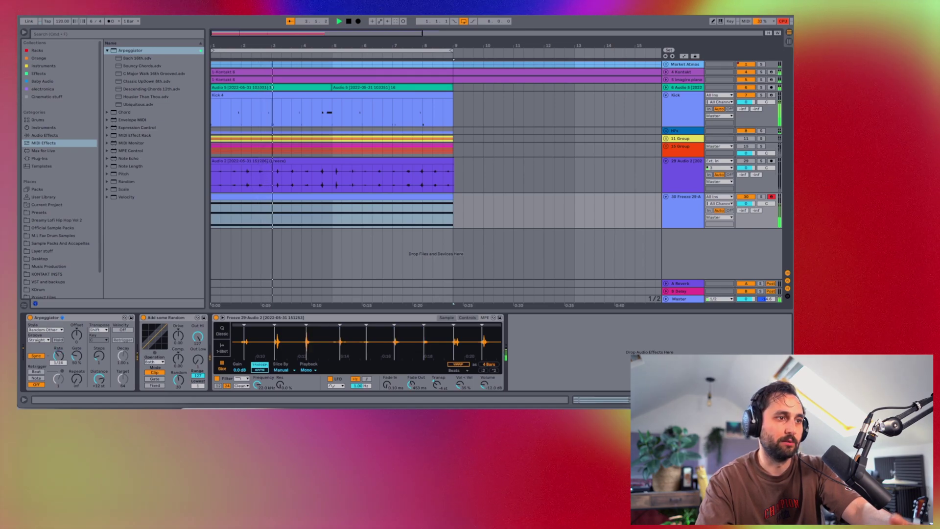
left_click_drag(58, 356, 58, 357)
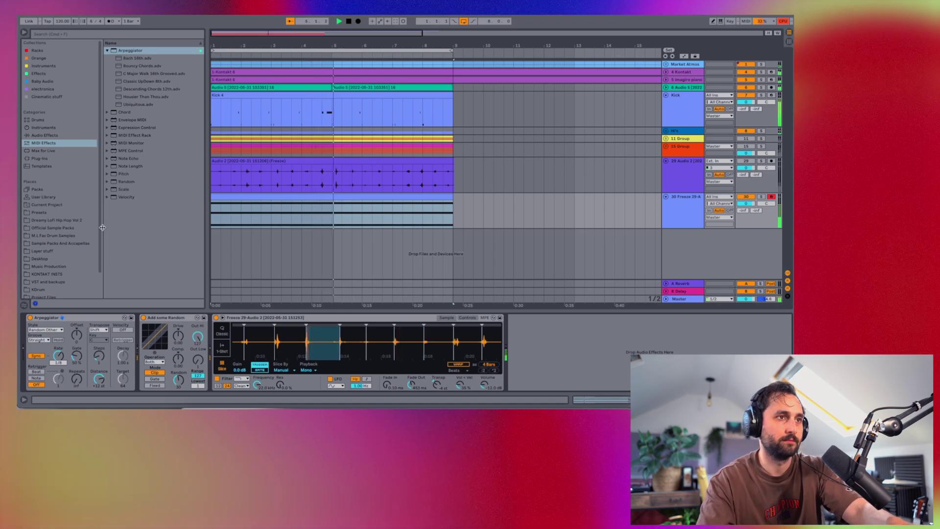
Add Filter Delay from the effects collection after Simpler and adjust its filter.
left_click(39, 74)
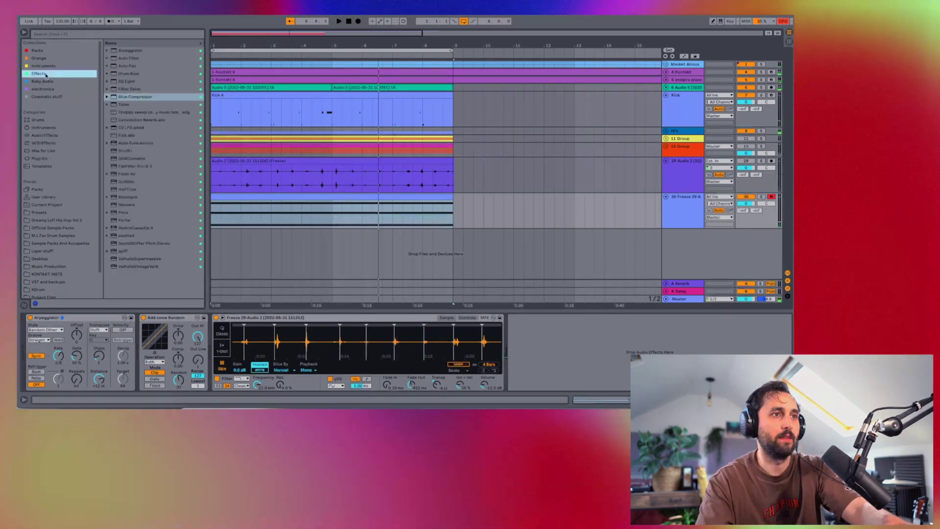
left_click(135, 90)
left_click_drag(543, 353, 564, 365)
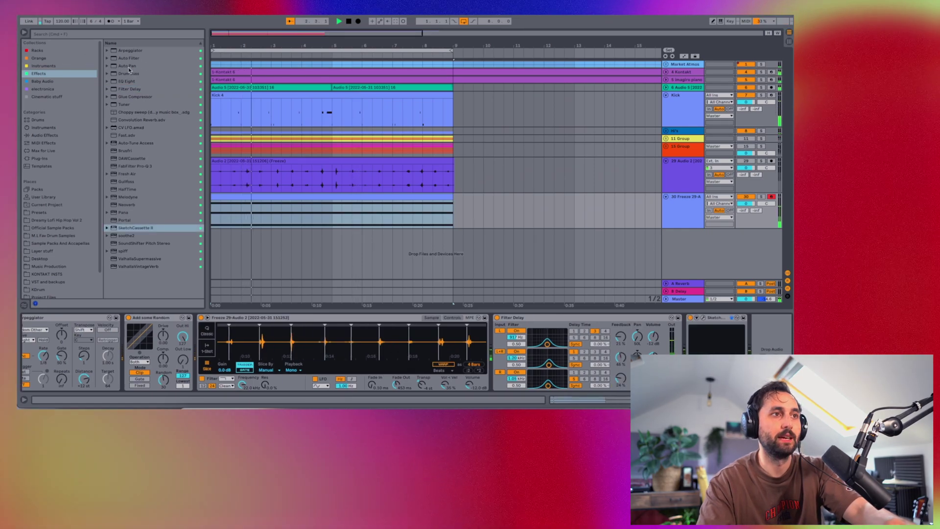
Add Auto Pan after SketchCassette II at the end of the Simpler track's effect chain.
left_click(129, 66)
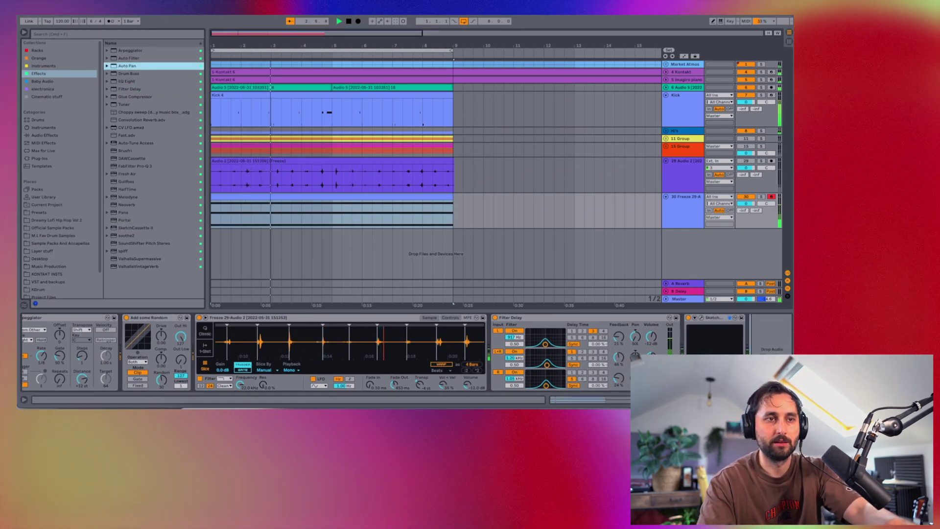
double_click(128, 65)
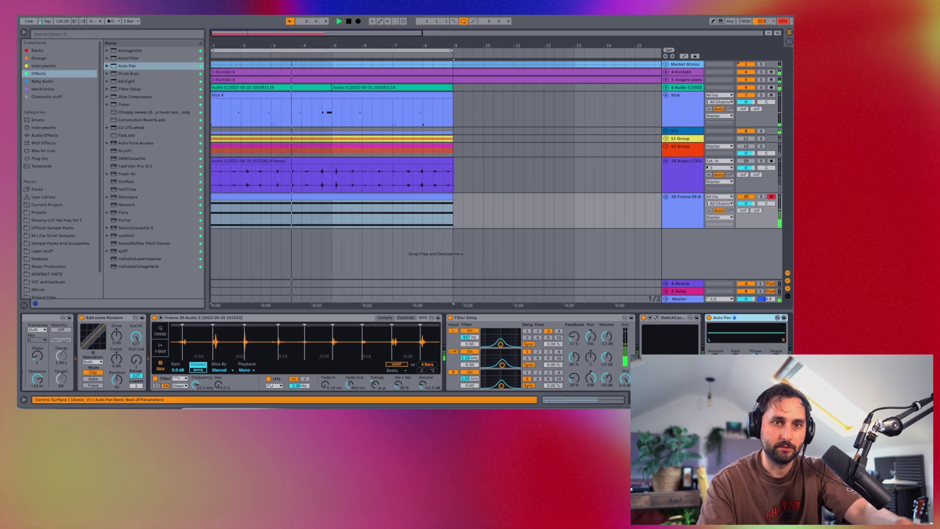
left_click(728, 318)
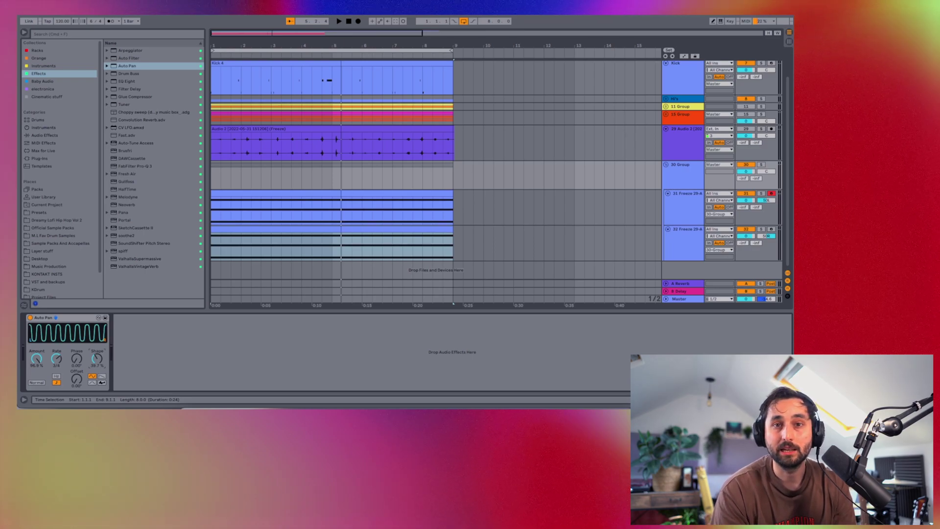
Insert a MIDI track for the Ting instrument, replace its Floor Stomp pad sound with Right Finger and close its window.
right_click(673, 272)
left_click(675, 278)
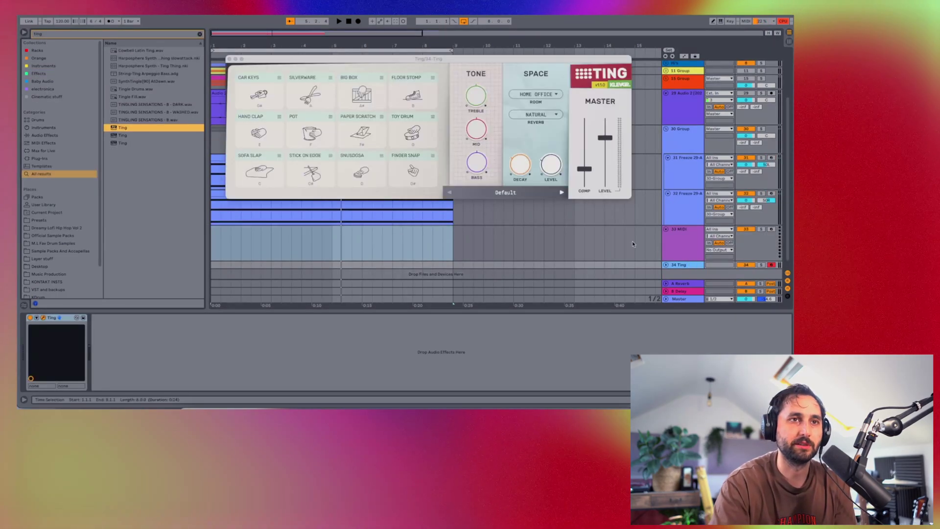
left_click(376, 134)
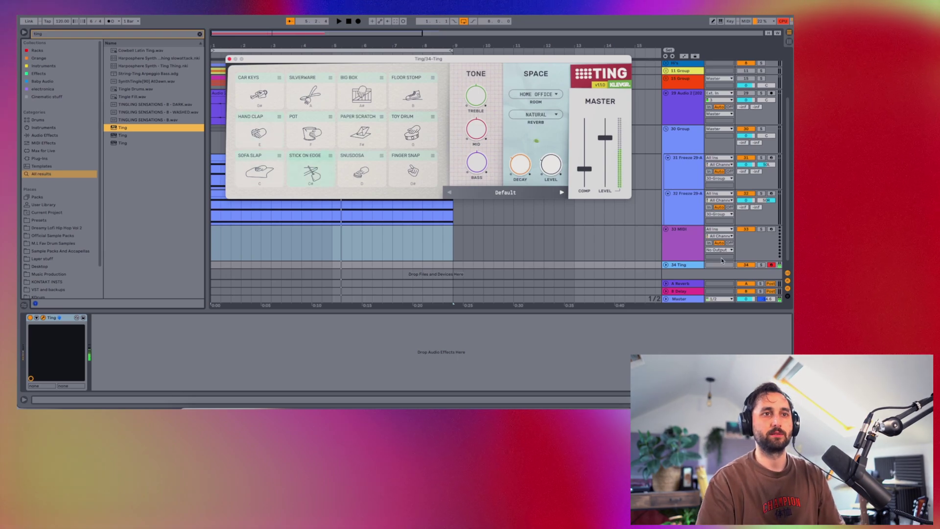
left_click(432, 155)
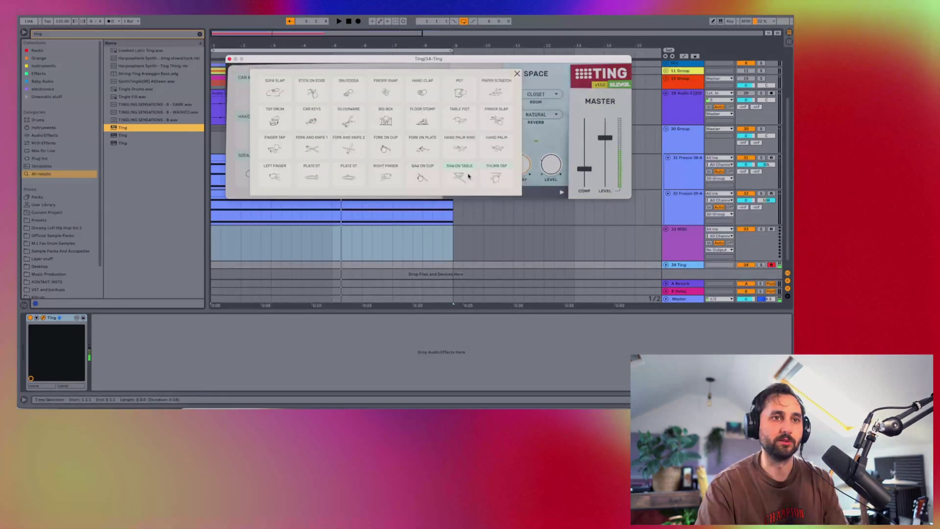
left_click(553, 144)
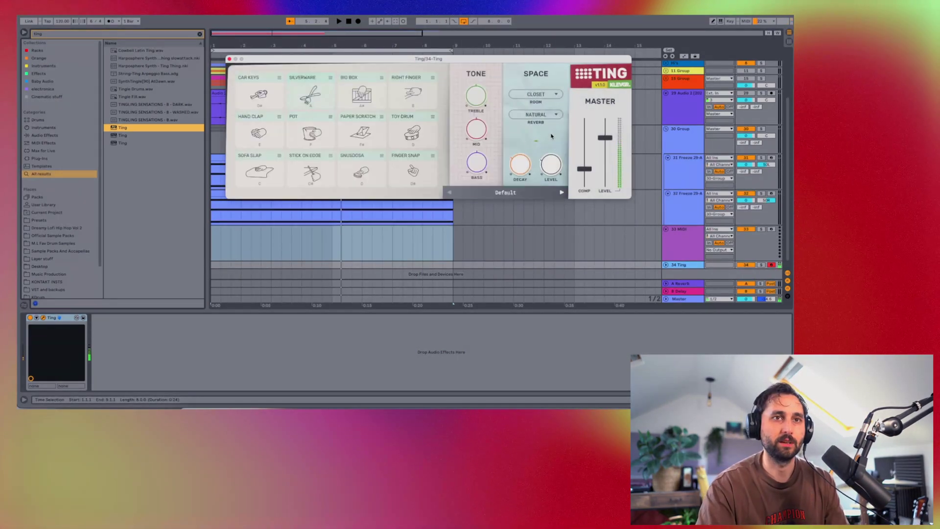
left_click(229, 59)
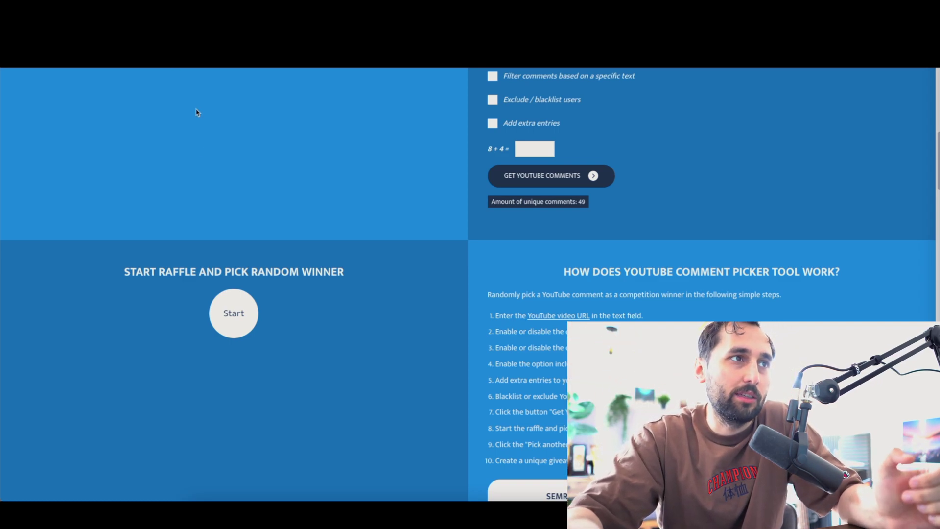
Start the raffle in the browser's YouTube comment picker and view the randomly drawn comment.
left_click(233, 313)
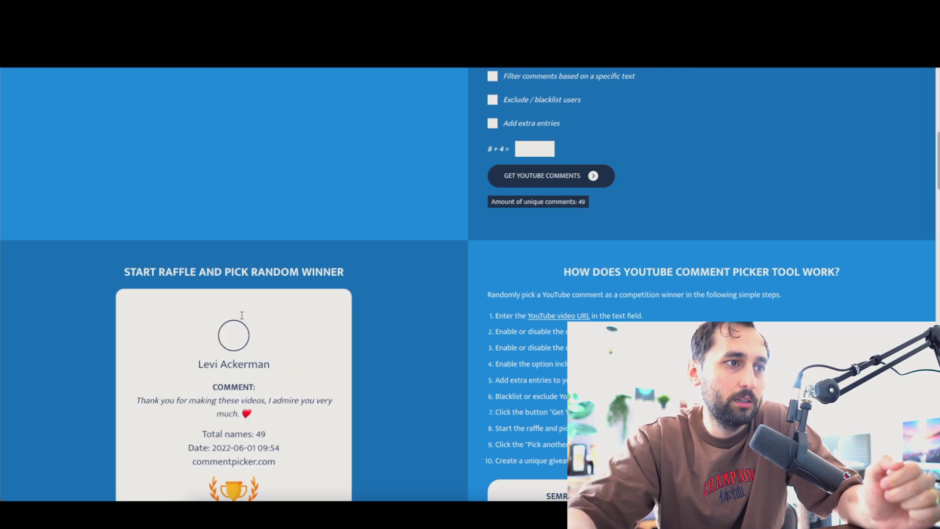
scroll(26, 393, "down", 1)
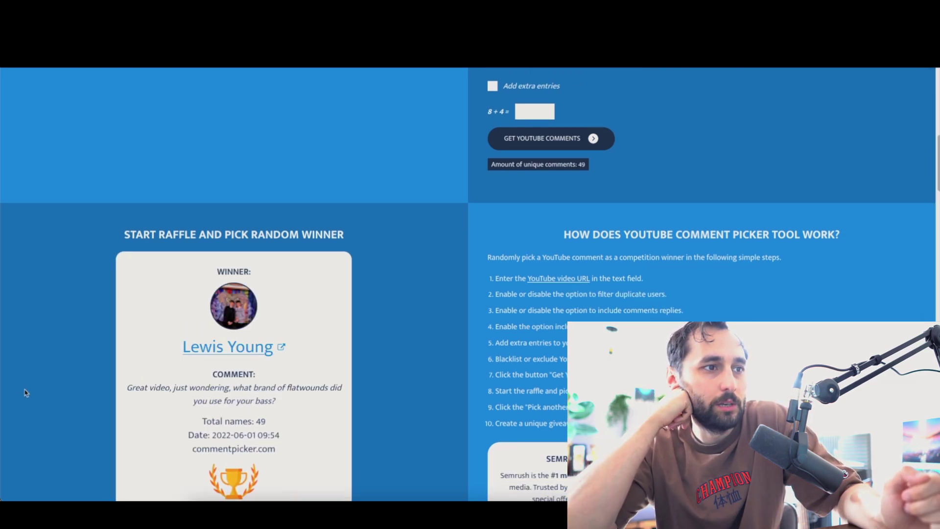
scroll(25, 393, "down", 2)
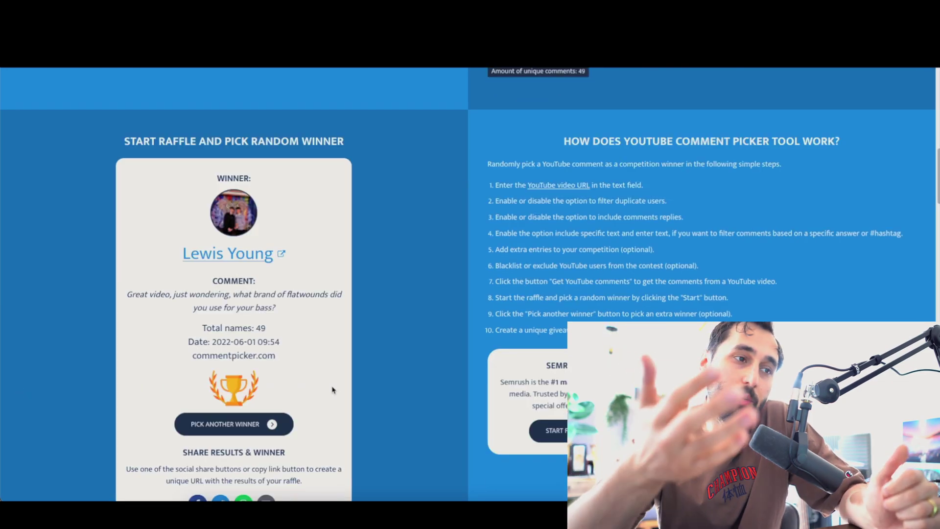